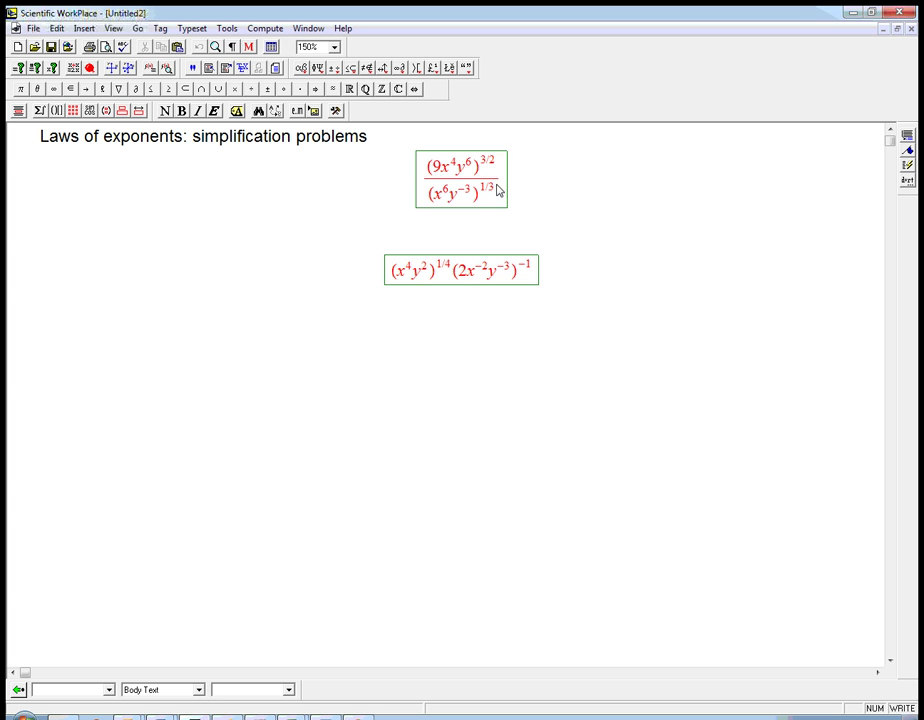
Add an equals sign after the first expression and start a fraction with 9^(3/2) in its numerator.
{"action": "type", "text": "="}
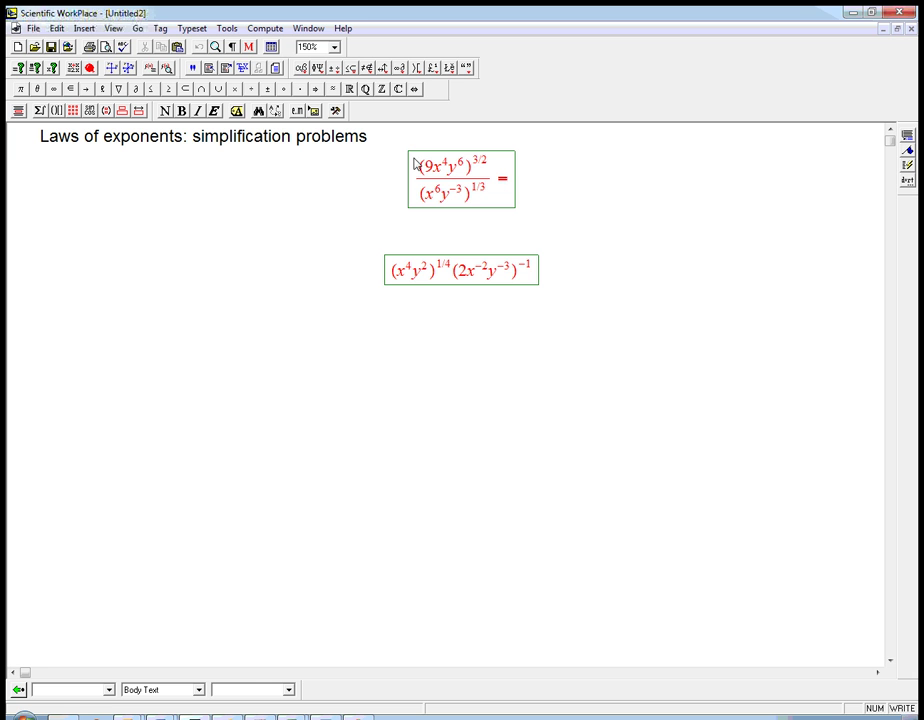
{"action": "key", "text": "ctrl+f"}
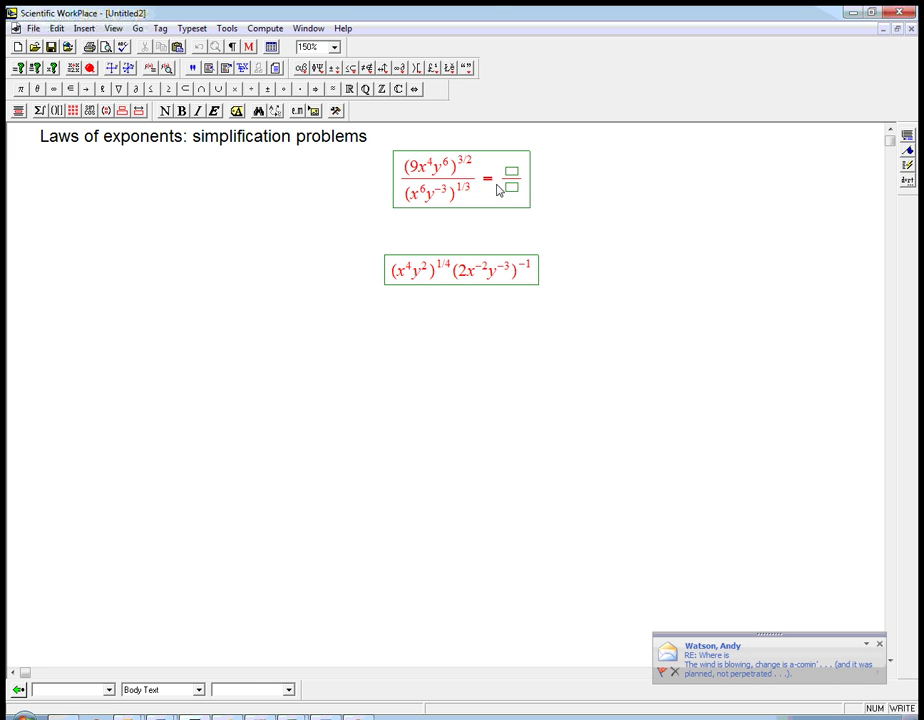
{"action": "type", "text": "9"}
{"action": "key", "text": "ctrl+h"}
{"action": "type", "text": "3/2"}
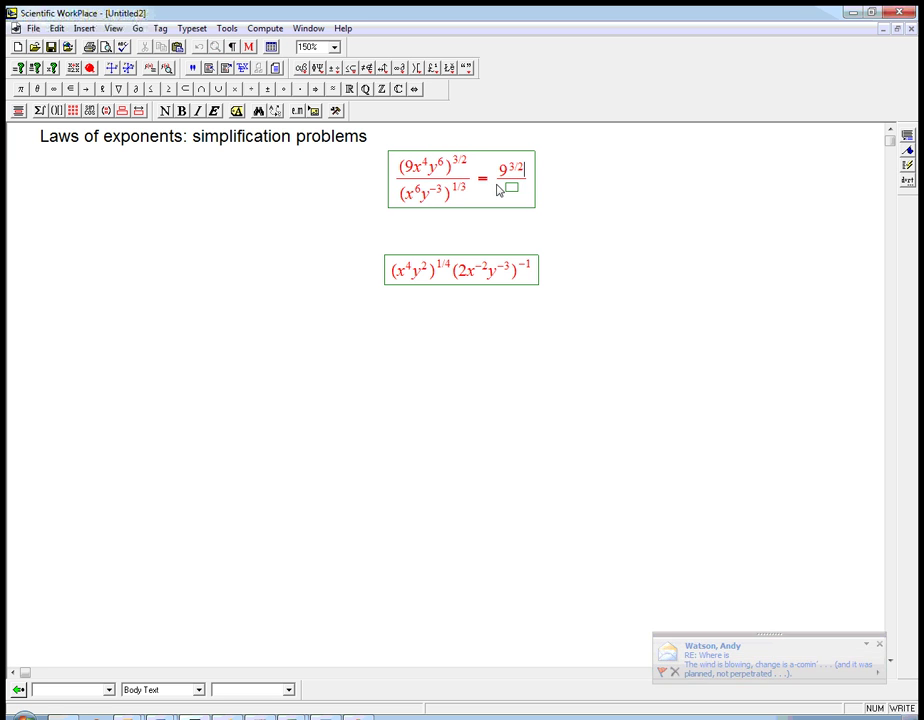
Append the factor (x^4)^(3/2) to the numerator of the new fraction.
{"action": "key", "text": "Right"}
{"action": "key", "text": "ctrl+9"}
{"action": "type", "text": "x"}
{"action": "key", "text": "ctrl+h"}
{"action": "type", "text": "4"}
{"action": "key", "text": "Right"}
{"action": "key", "text": "Right"}
{"action": "key", "text": "ctrl+h"}
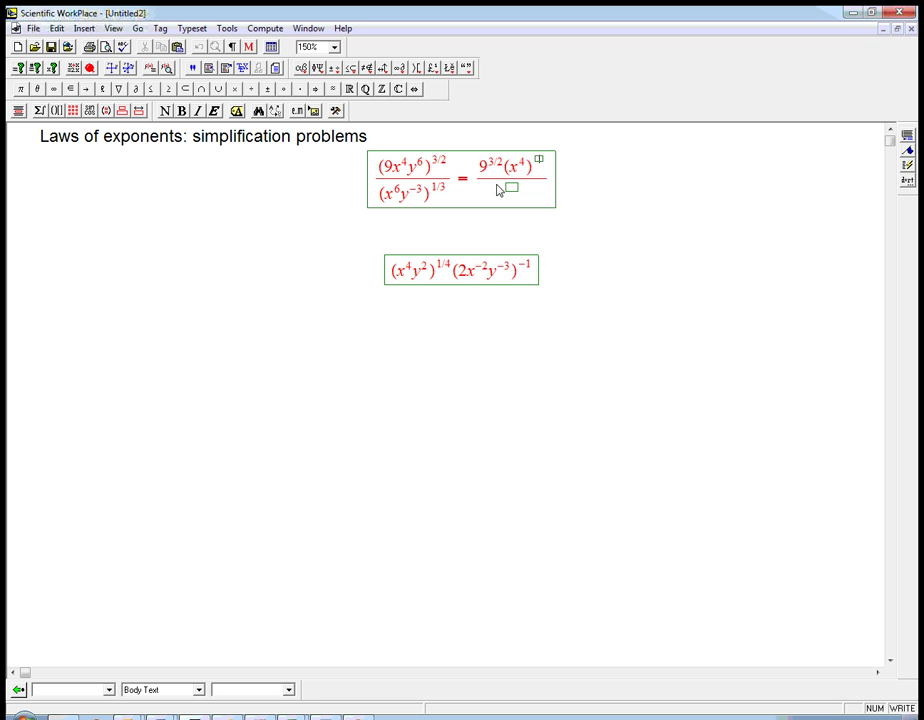
{"action": "type", "text": "3/2"}
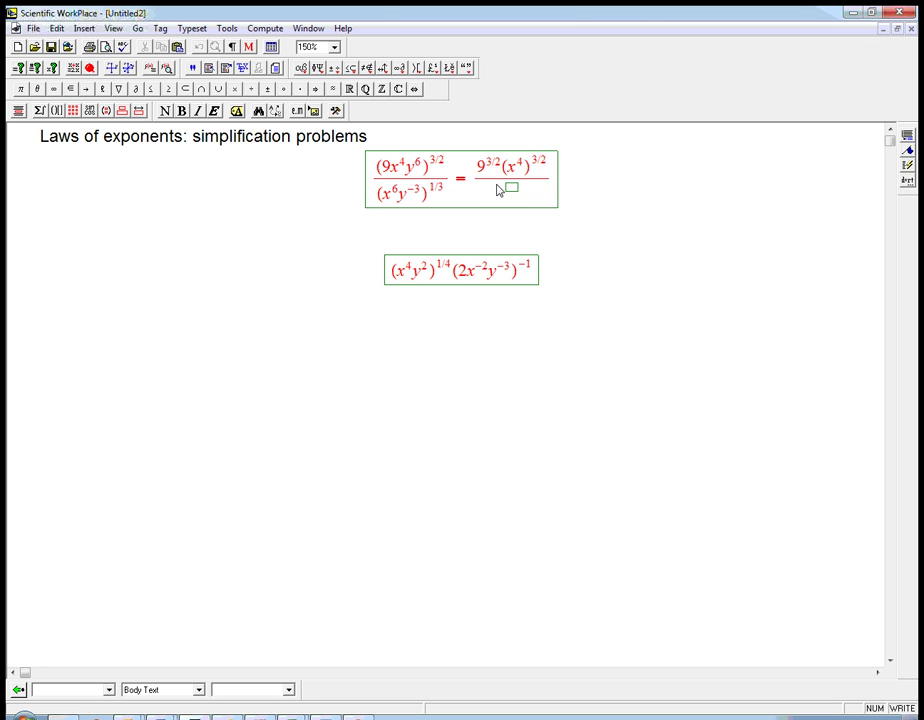
Append the factor (y^6)^(3/2) to the numerator after the x factor.
{"action": "key", "text": "Right"}
{"action": "key", "text": "ctrl+9"}
{"action": "type", "text": "y"}
{"action": "key", "text": "ctrl+h"}
{"action": "type", "text": "6"}
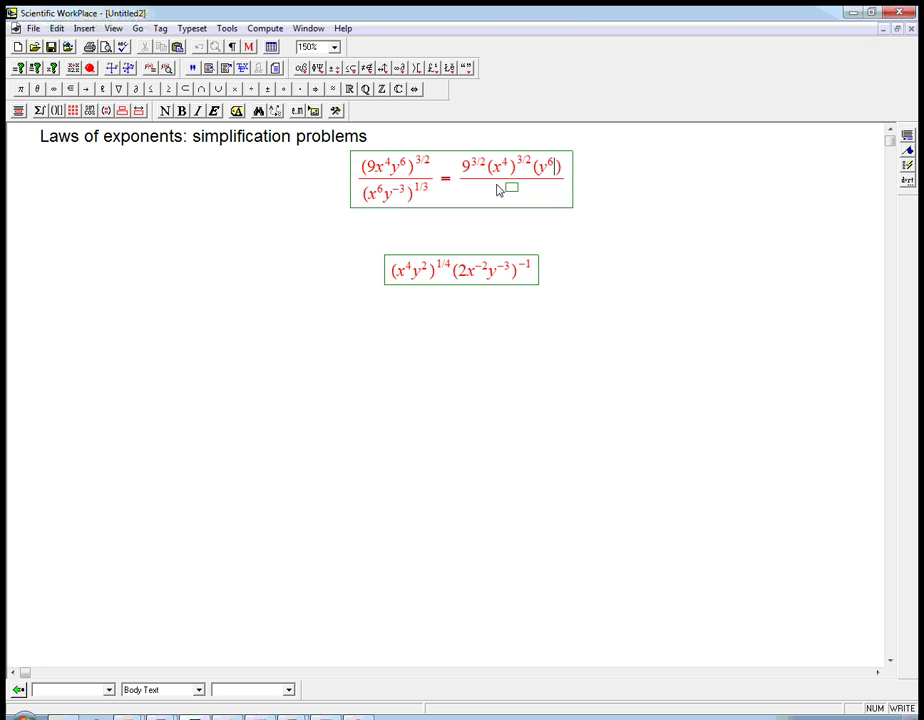
{"action": "key", "text": "Right"}
{"action": "key", "text": "Right"}
{"action": "key", "text": "ctrl+h"}
{"action": "type", "text": "3/2"}
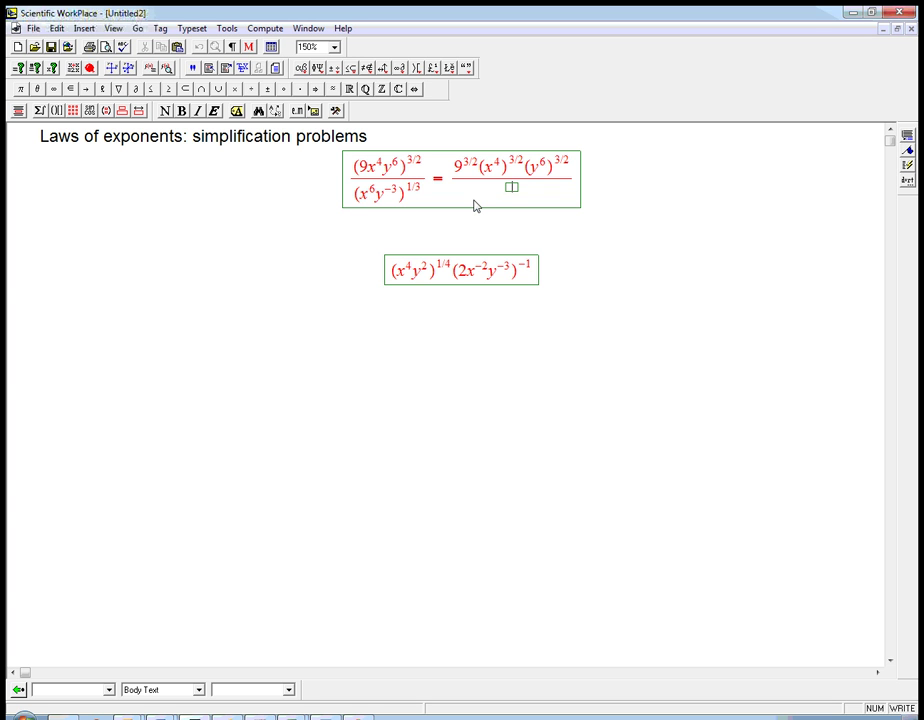
Fill the fraction's denominator with (x^6)^(1/3)(y^-3)^(1/3).
{"action": "type", "text": "(x^6)^1/3"}
{"action": "key", "text": "Right"}
{"action": "type", "text": "(y^-3"}
{"action": "key", "text": "Right"}
{"action": "key", "text": "Right"}
{"action": "type", "text": "^1/3"}
Start a second equation row with an equals sign and keep the current Windows color scheme without showing the message again.
{"action": "key", "text": "Return"}
{"action": "type", "text": "="}
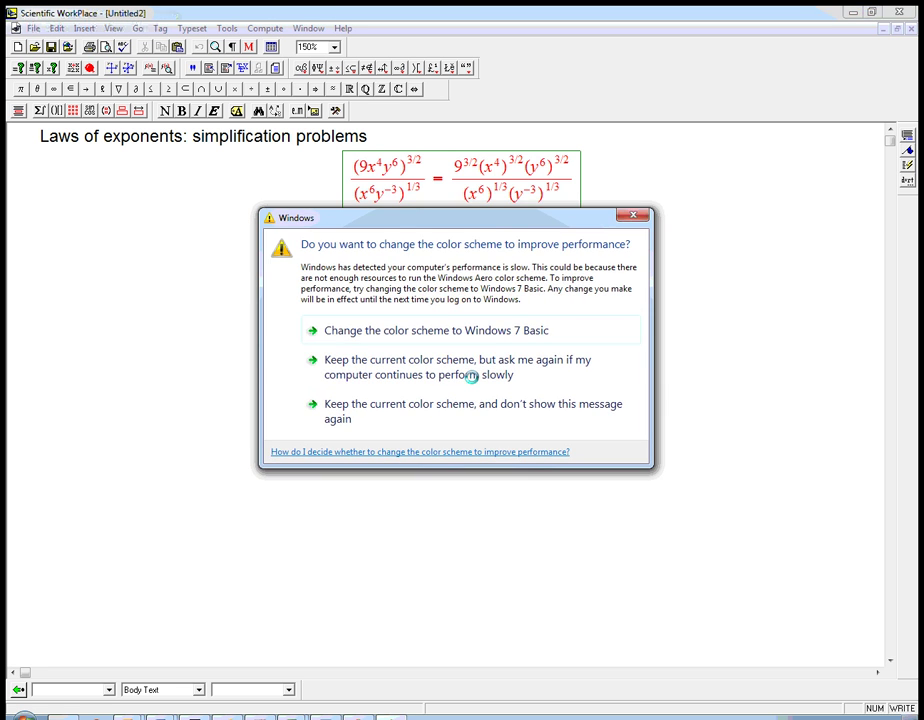
{"action": "left_click", "coordinate": [473, 411]}
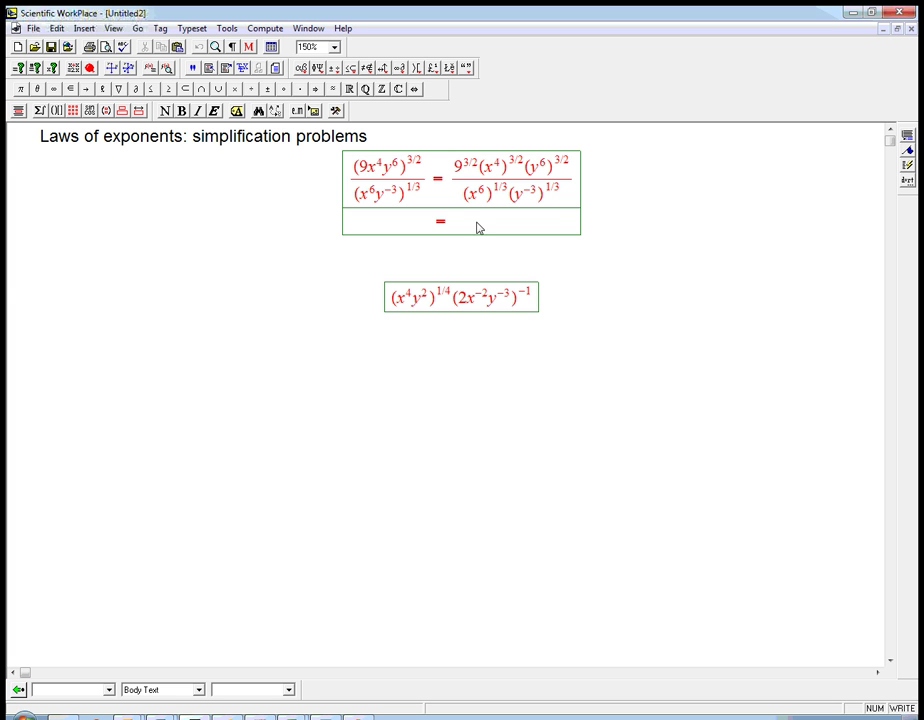
Enter the root of 9 in parentheses, cubed, on the second row and make it the numerator of a fraction.
{"action": "key", "text": "ctrl+r"}
{"action": "type", "text": "9"}
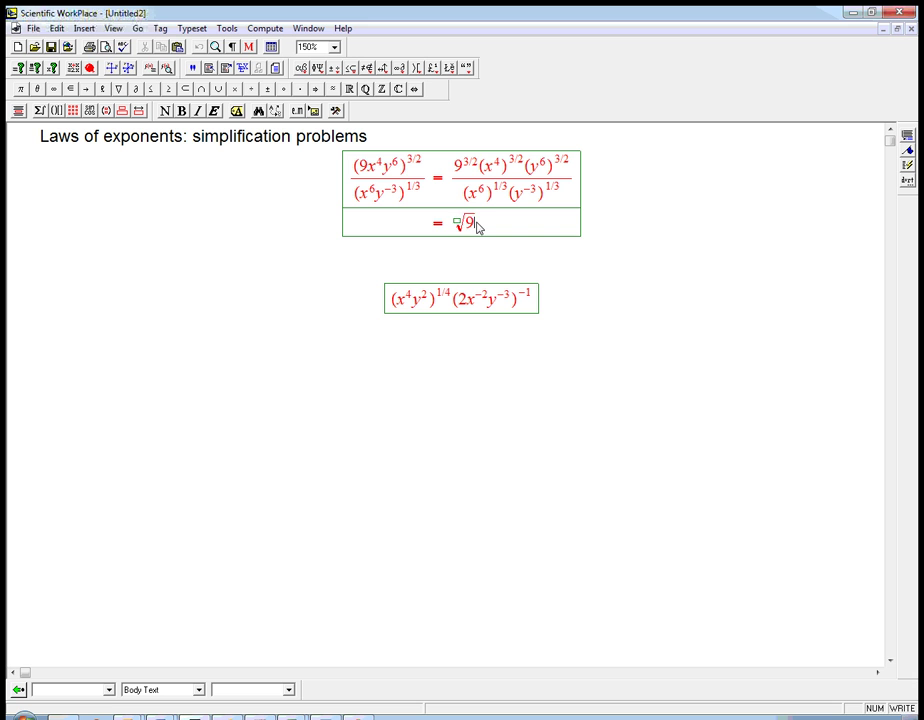
{"action": "key", "text": "shift+Left"}
{"action": "key", "text": "shift+Left"}
{"action": "key", "text": "ctrl+9"}
{"action": "key", "text": "ctrl+h"}
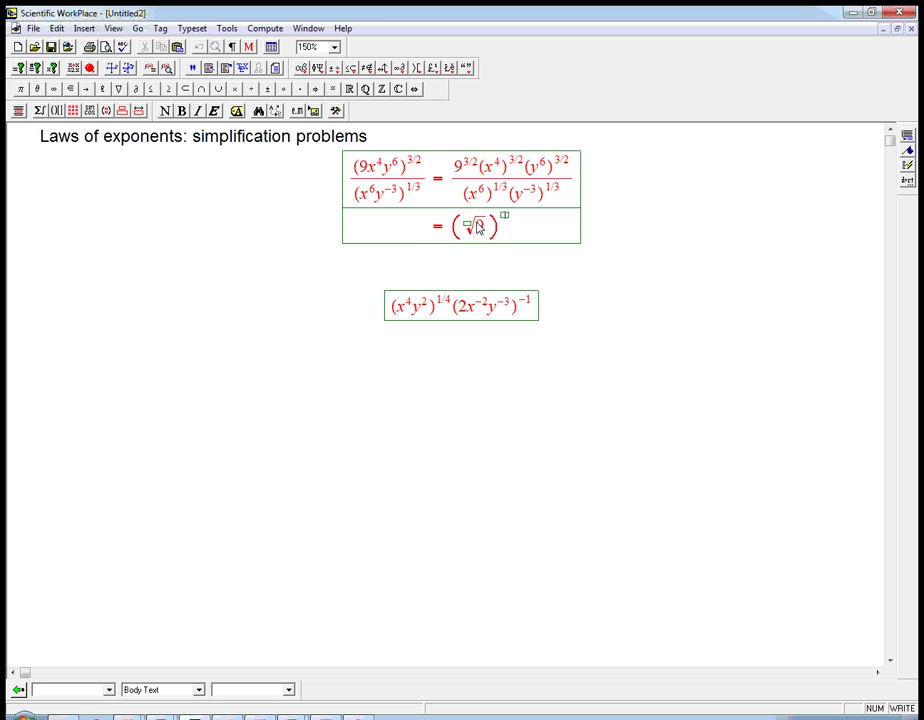
{"action": "type", "text": "3"}
{"action": "key", "text": "shift+Left"}
{"action": "key", "text": "shift+Left"}
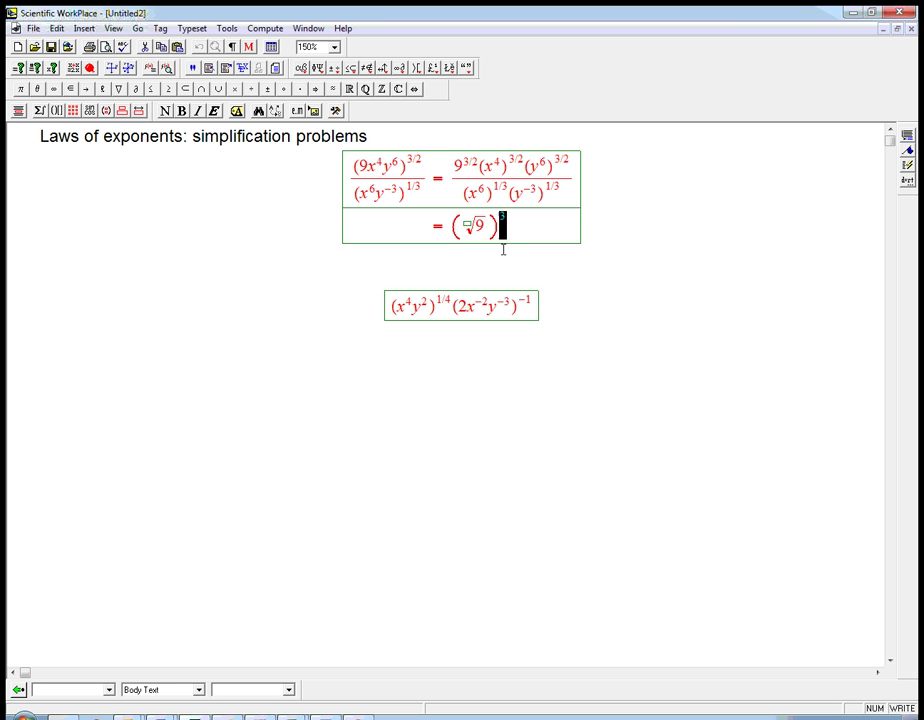
{"action": "key", "text": "ctrl+f"}
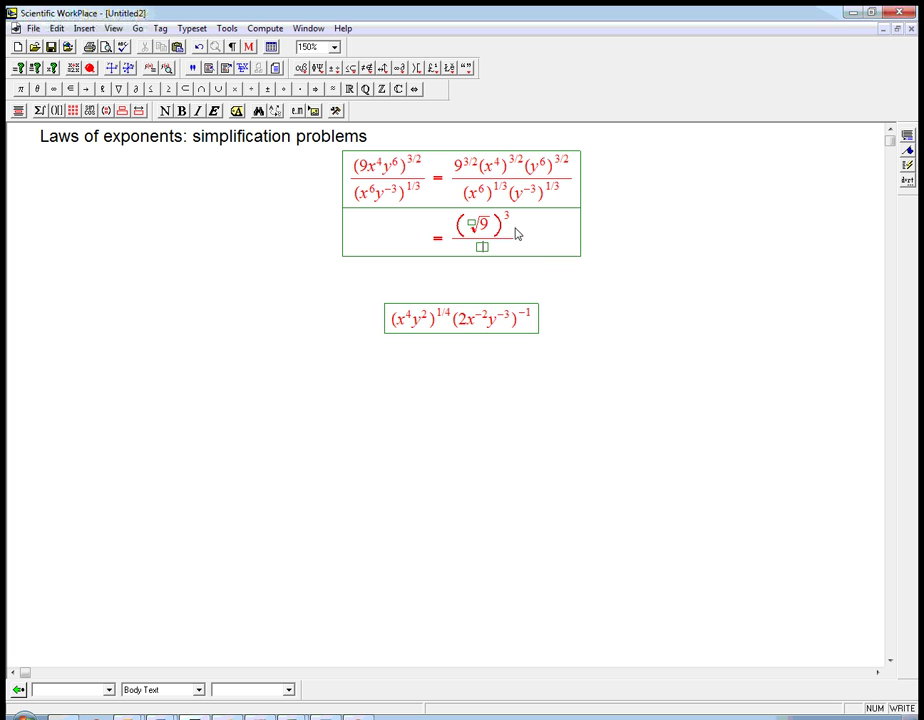
Append x^6 y^9 to the numerator of the second row's fraction.
{"action": "key", "text": "Up"}
{"action": "type", "text": "x"}
{"action": "key", "text": "ctrl+h"}
{"action": "type", "text": "6"}
{"action": "type", "text": "y"}
{"action": "key", "text": "ctrl+h"}
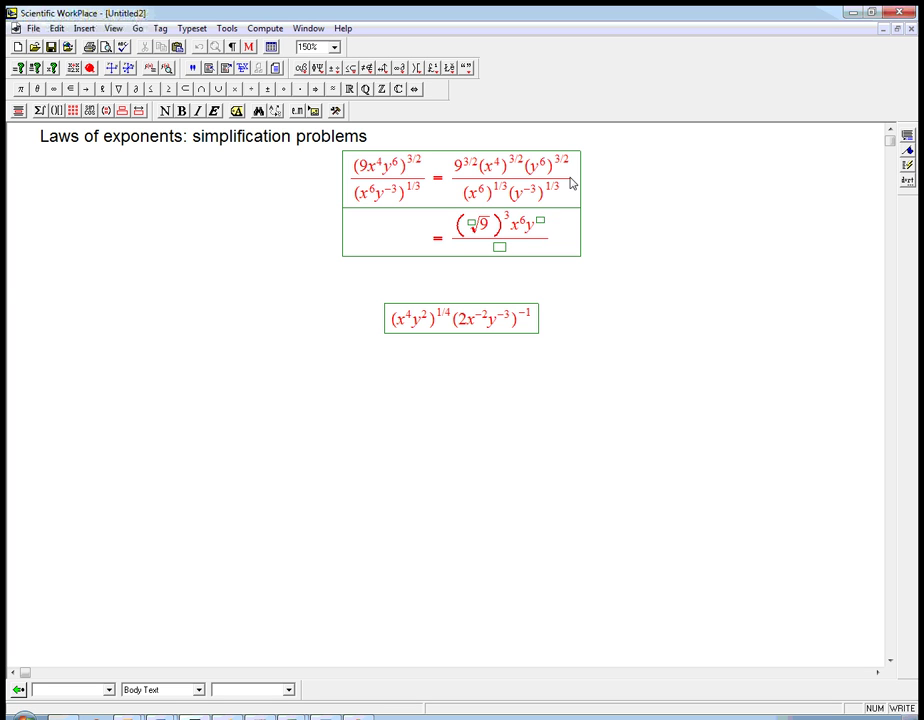
{"action": "type", "text": "9"}
Enter x^2 y^-1 as the denominator of the second row's fraction.
{"action": "left_click", "coordinate": [498, 247]}
{"action": "type", "text": "x"}
{"action": "key", "text": "ctrl+h"}
{"action": "type", "text": "2"}
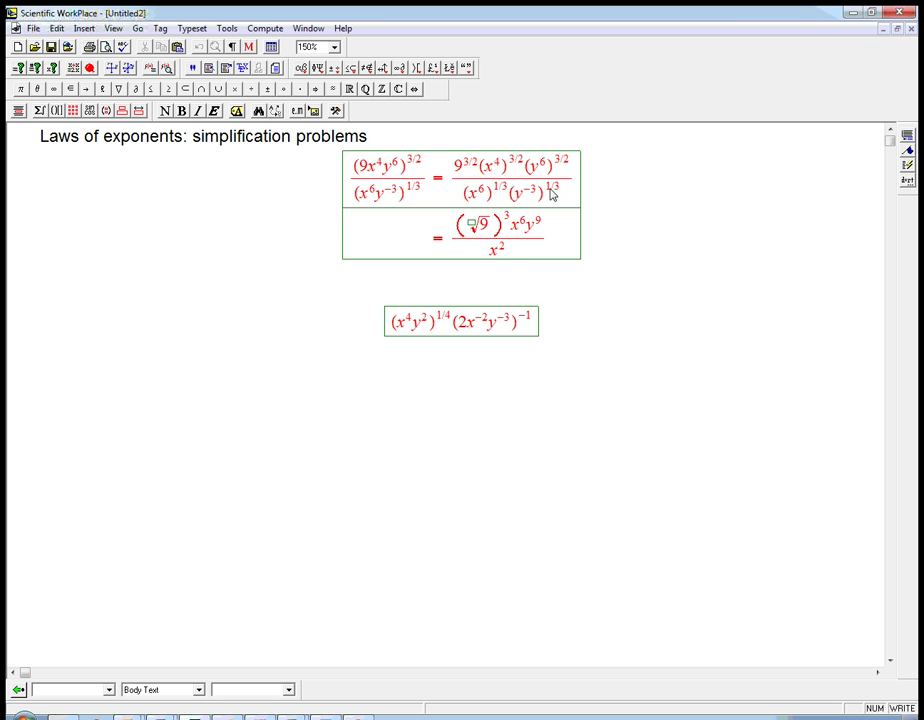
{"action": "key", "text": "Right"}
{"action": "type", "text": "y"}
{"action": "key", "text": "ctrl+h"}
{"action": "type", "text": "-1"}
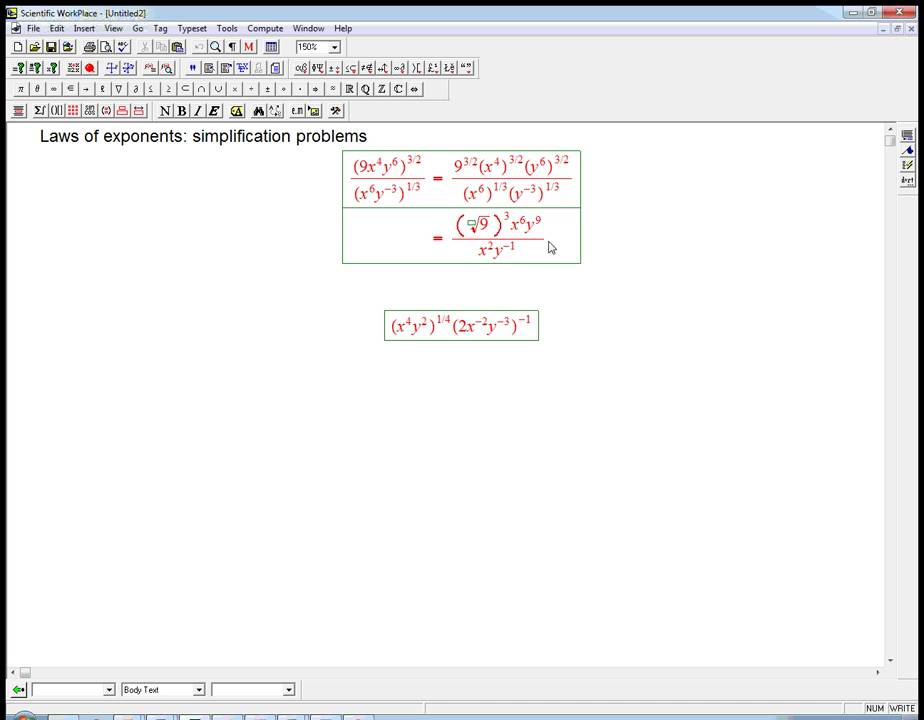
Add a third row with an equals sign and a copy of the fraction above, replacing its cubed root of 9 with 27.
{"action": "key", "text": "Return"}
{"action": "type", "text": "="}
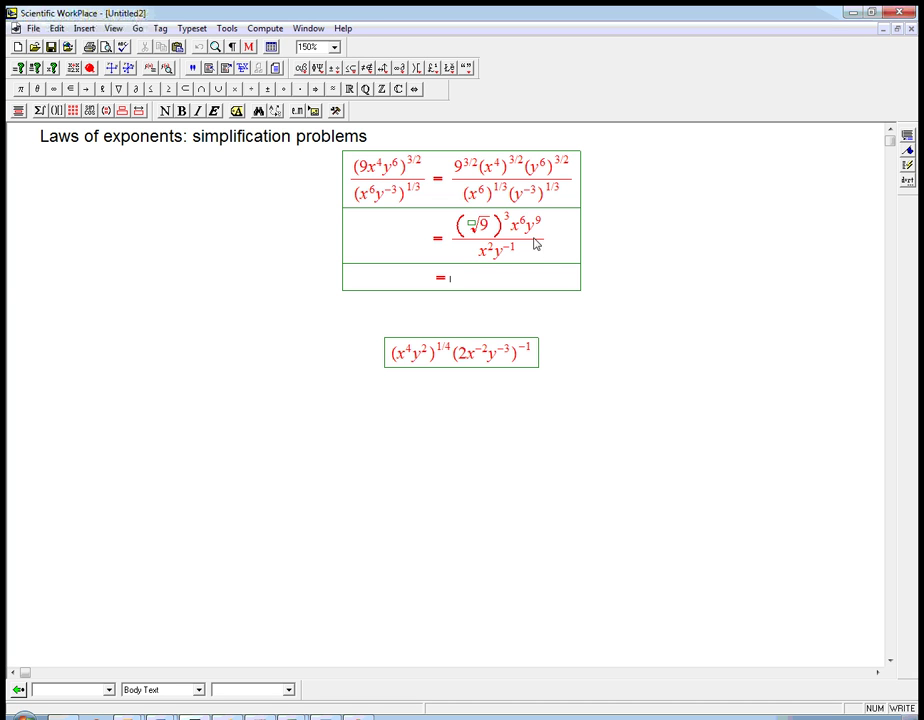
{"action": "double_click", "coordinate": [467, 240]}
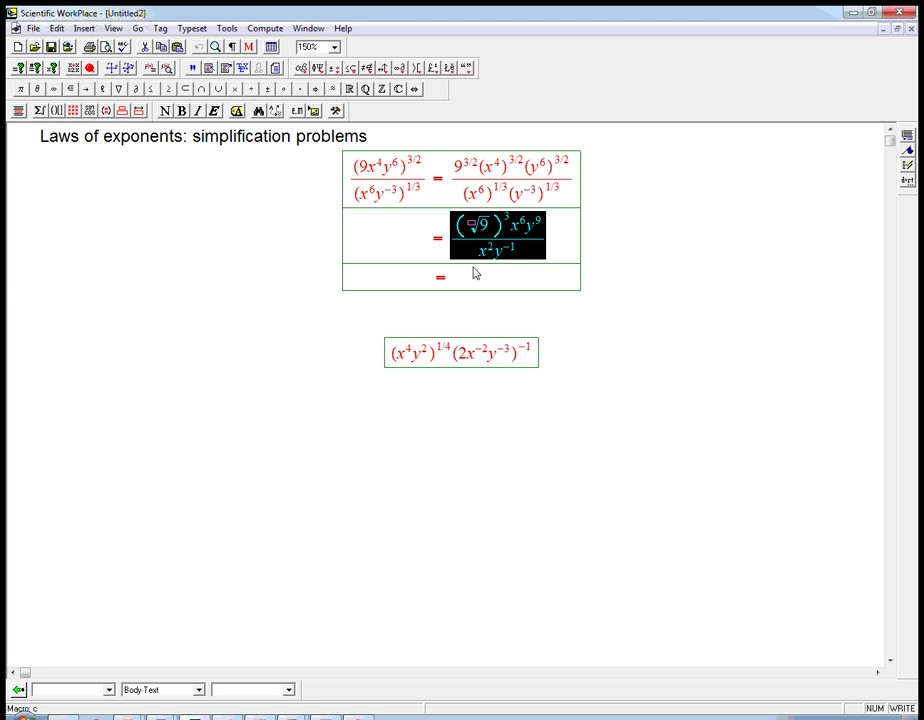
{"action": "key", "text": "ctrl+c"}
{"action": "key", "text": "ctrl+v"}
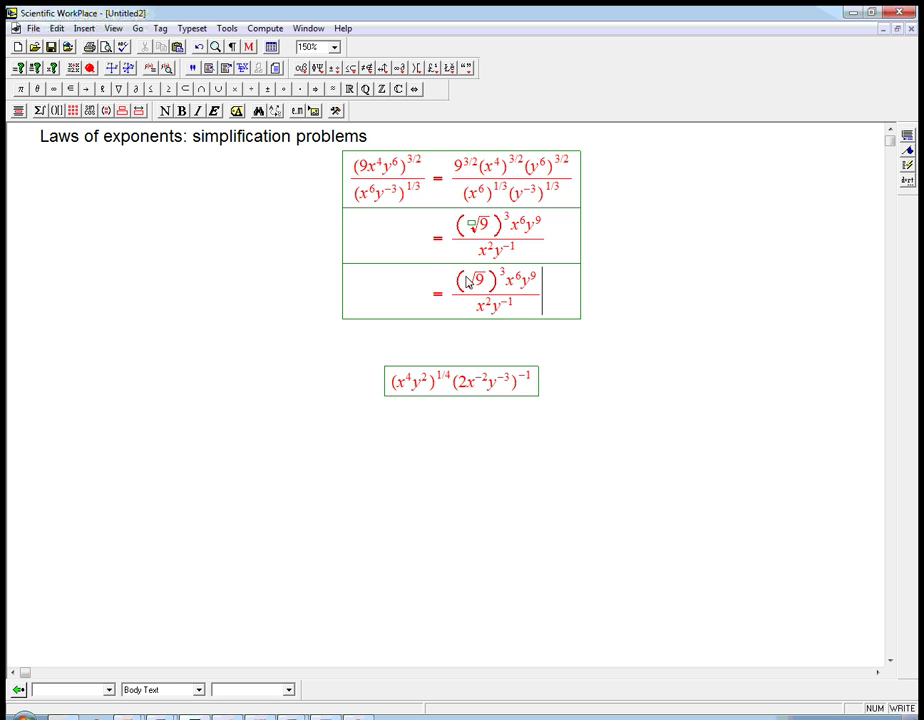
{"action": "left_click_drag", "start_coordinate": [465, 281], "coordinate": [503, 287]}
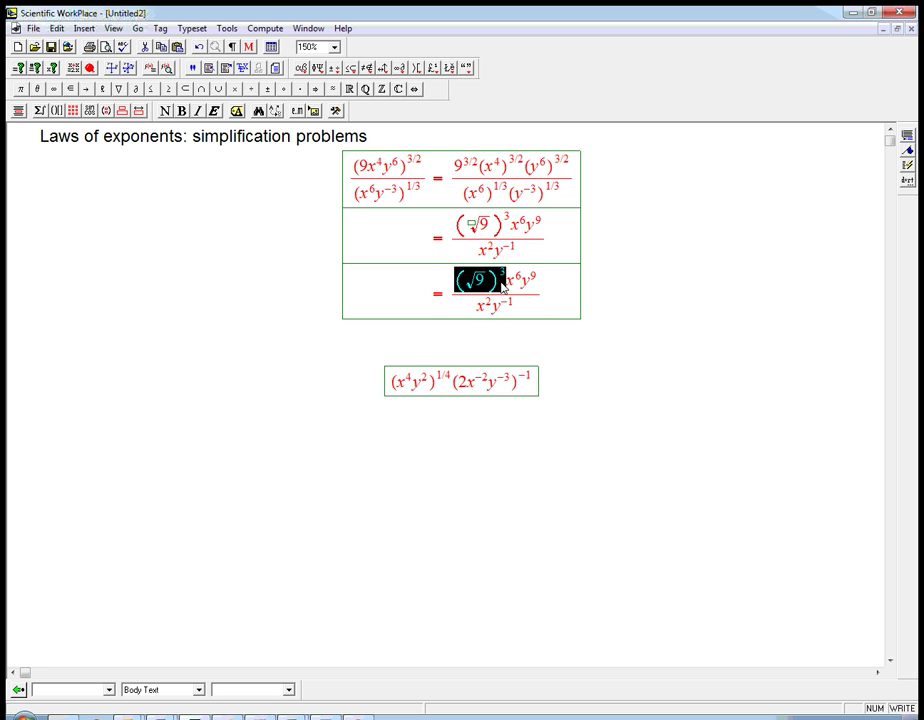
{"action": "type", "text": "27"}
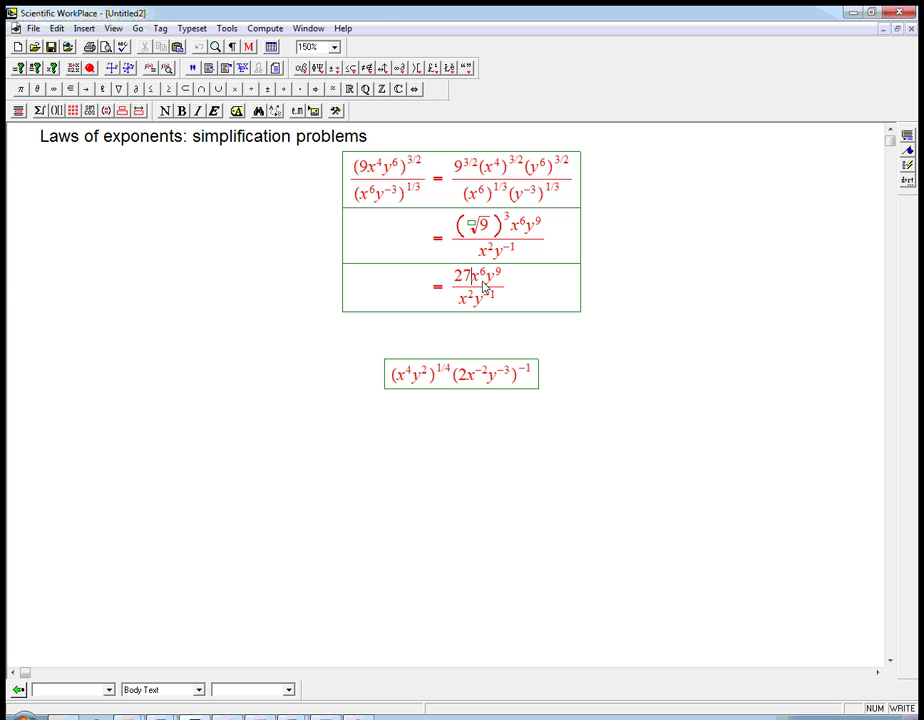
Move the 27 out of the third row's numerator to stand in front of the fraction.
{"action": "key", "text": "shift+Left"}
{"action": "key", "text": "shift+Left"}
{"action": "key", "text": "ctrl+x"}
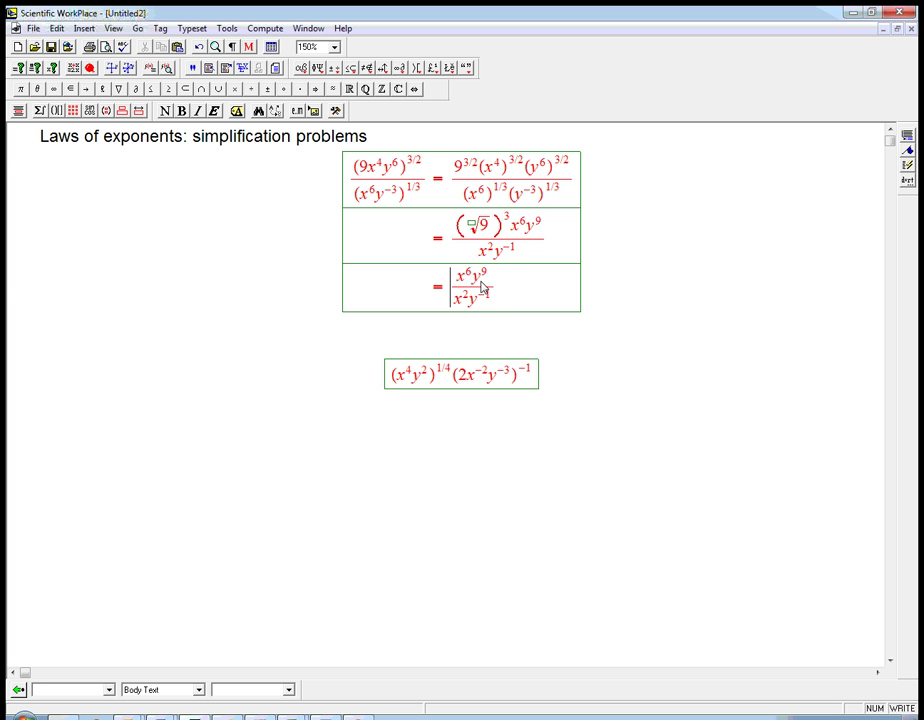
{"action": "key", "text": "Left"}
{"action": "key", "text": "ctrl+v"}
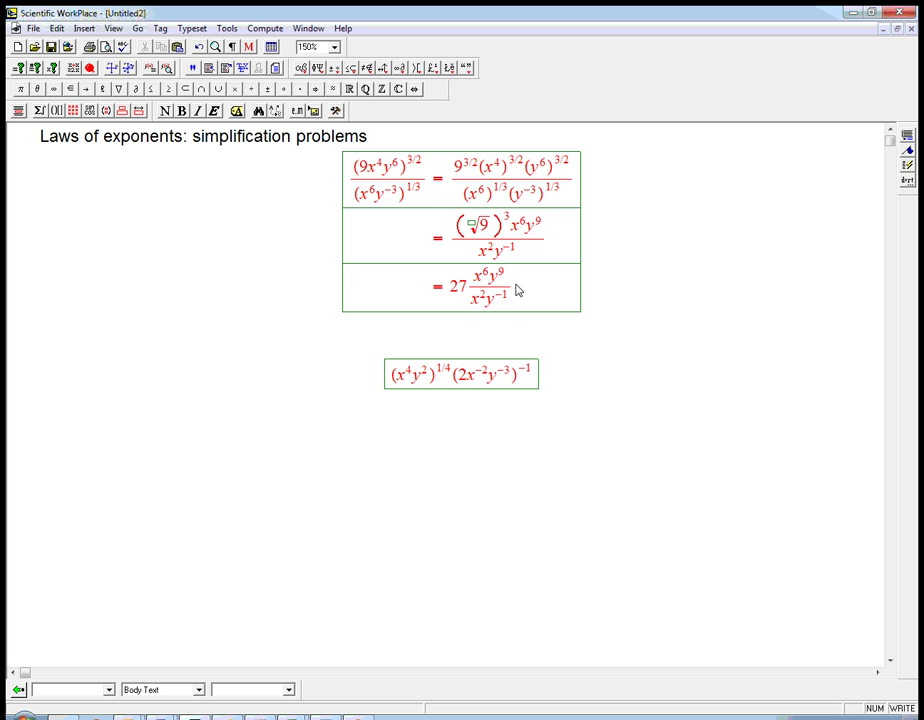
Add a row with the simplified result = 27x^4 y^10.
{"action": "key", "text": "Return"}
{"action": "type", "text": "="}
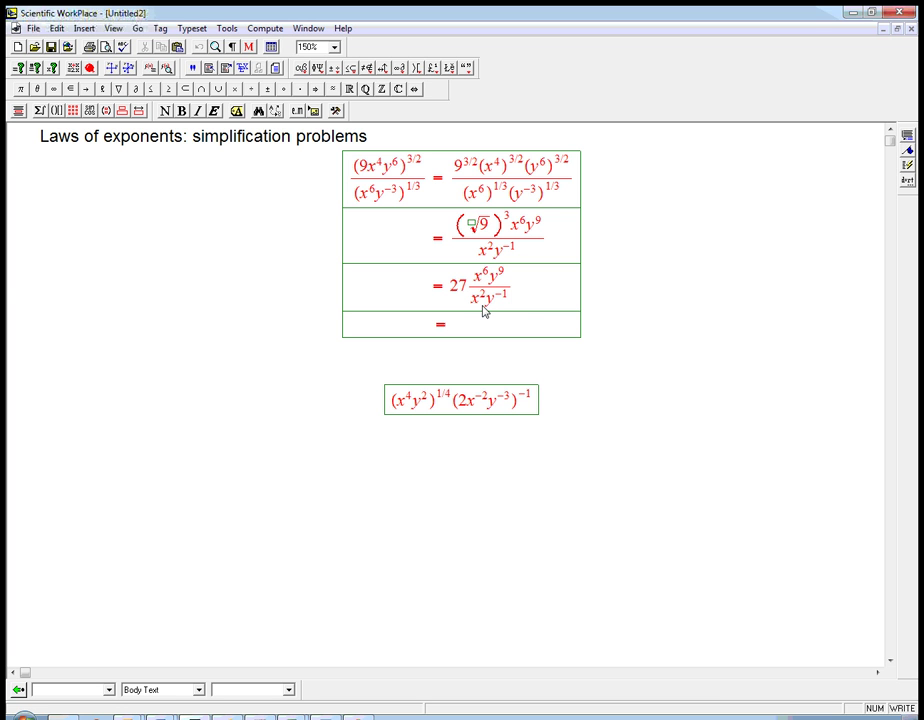
{"action": "type", "text": "27x"}
{"action": "key", "text": "ctrl+h"}
{"action": "type", "text": "4"}
{"action": "type", "text": "y"}
{"action": "key", "text": "ctrl+h"}
Insert a row above the final result reading = 27 times a copy of the x^6 y^9 over x^2 y^-1 fraction.
{"action": "left_click", "coordinate": [519, 292]}
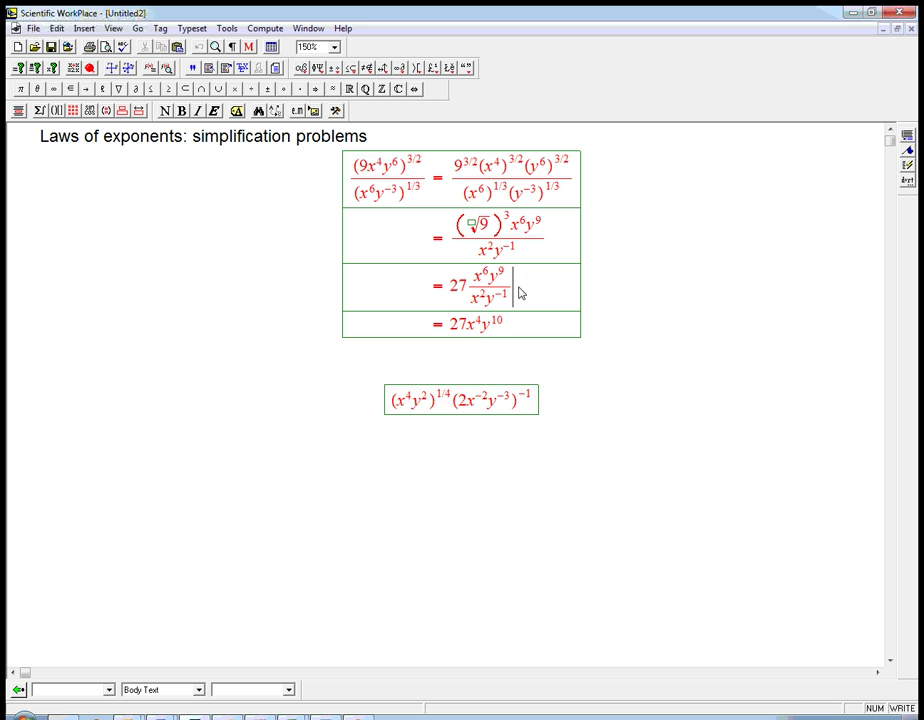
{"action": "key", "text": "Return"}
{"action": "type", "text": "=27"}
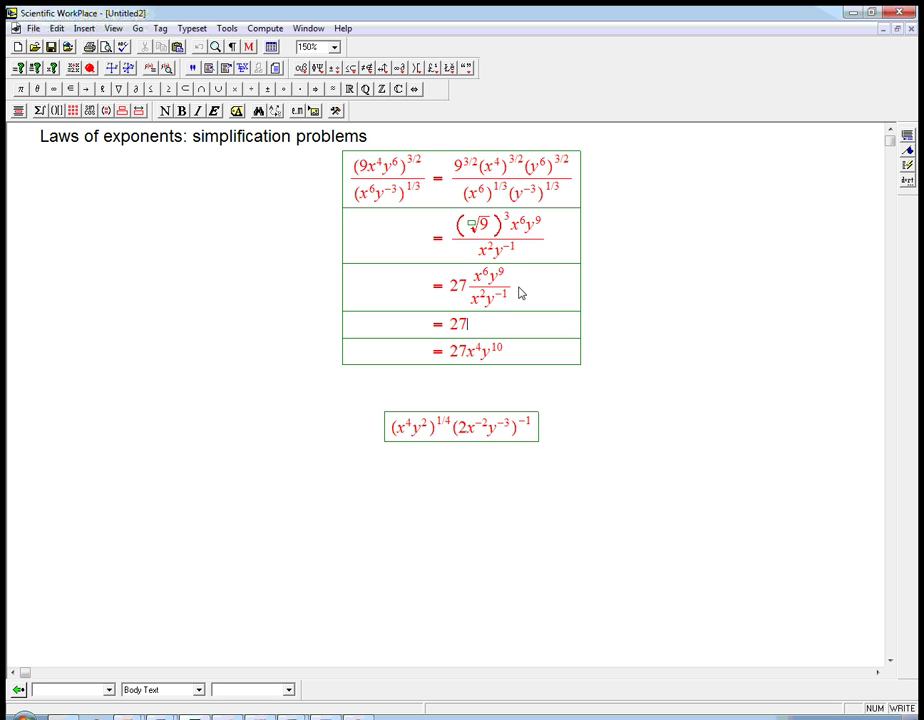
{"action": "left_click_drag", "start_coordinate": [474, 297], "coordinate": [513, 275]}
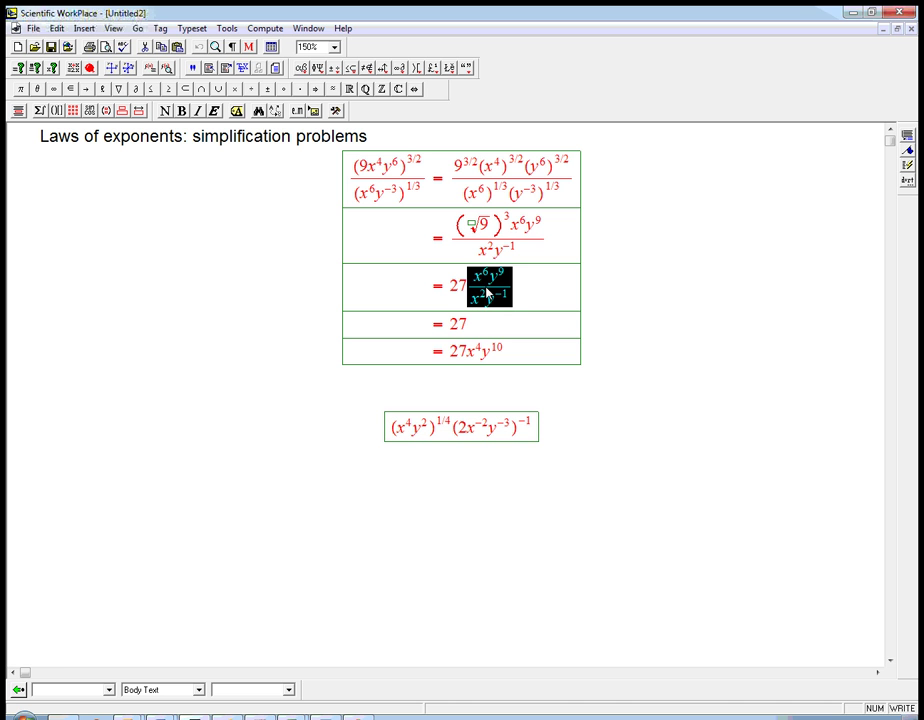
{"action": "key", "text": "ctrl+c"}
{"action": "left_click", "coordinate": [472, 323]}
{"action": "key", "text": "ctrl+v"}
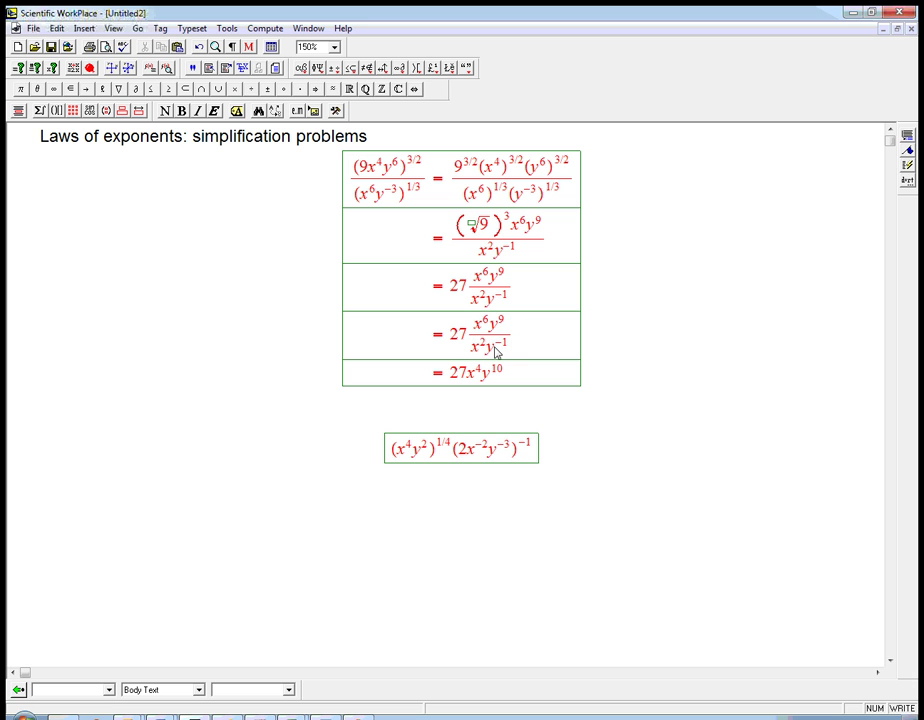
Replace y^-1 in the inserted row's denominator with the fraction 1/y.
{"action": "left_click_drag", "start_coordinate": [488, 354], "coordinate": [501, 351]}
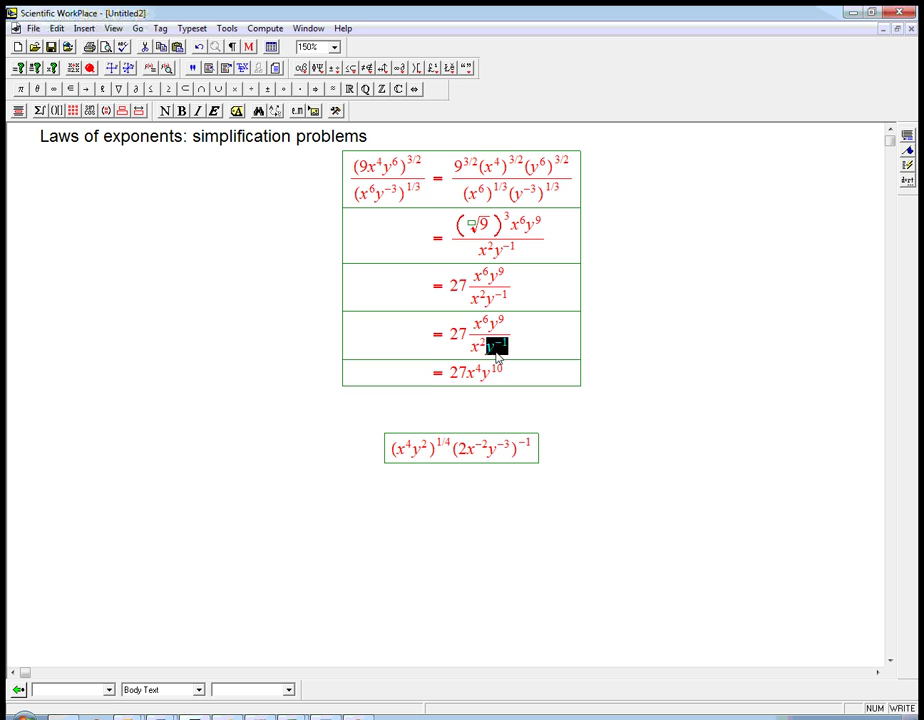
{"action": "key", "text": "Delete"}
{"action": "key", "text": "ctrl+f"}
{"action": "type", "text": "1/"}
{"action": "key", "text": "Tab"}
{"action": "type", "text": "y"}
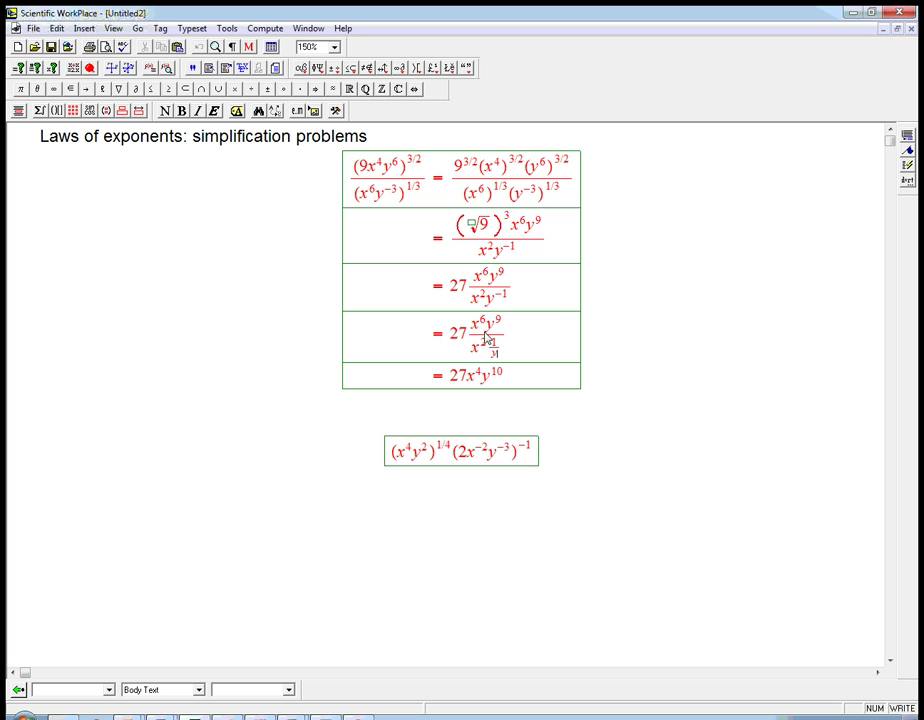
Remove 1/y from the inserted row's denominator and multiply the fraction by y^1 instead.
{"action": "left_click_drag", "start_coordinate": [492, 355], "coordinate": [503, 356]}
{"action": "key", "text": "Delete"}
{"action": "left_click", "coordinate": [521, 342]}
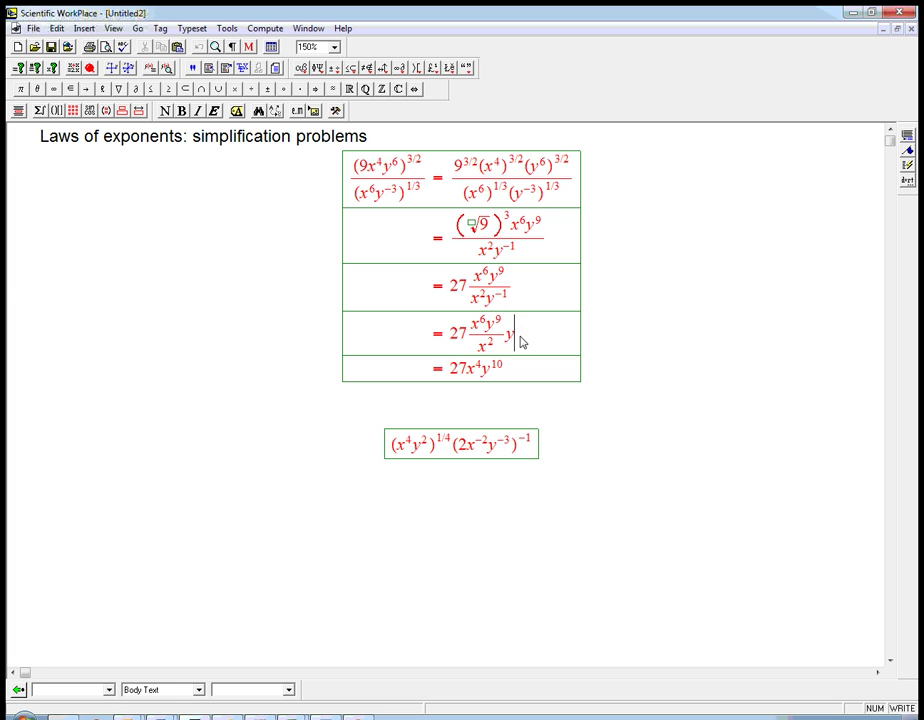
{"action": "type", "text": "y"}
{"action": "key", "text": "ctrl+h"}
{"action": "type", "text": "1"}
Add an equals sign to the second problem's expression, followed by the first factor simplified as x y^(1/2).
{"action": "left_click", "coordinate": [534, 450]}
{"action": "type", "text": "="}
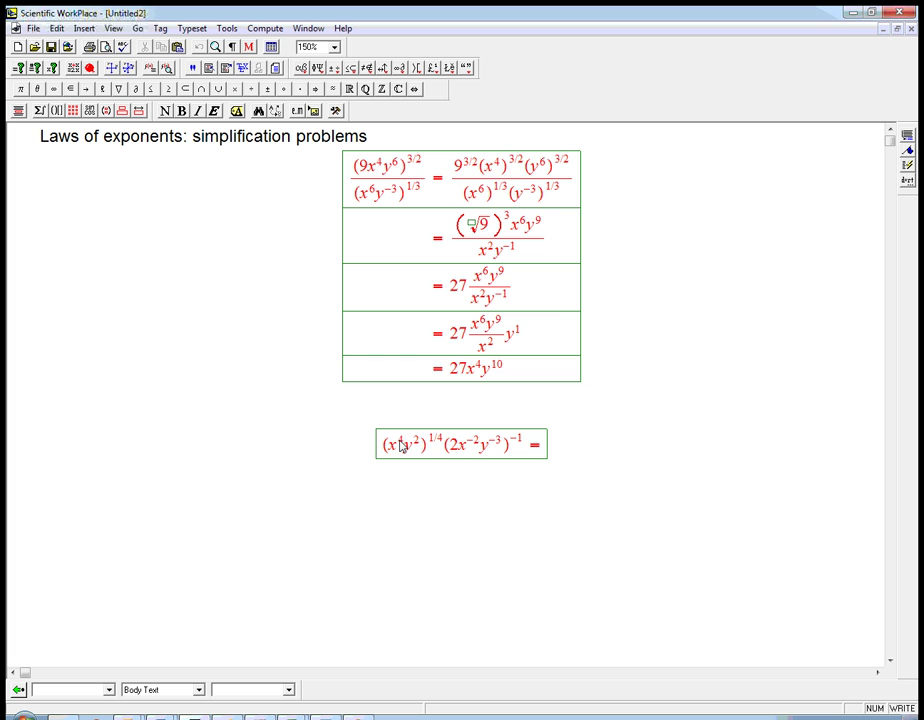
{"action": "type", "text": "x"}
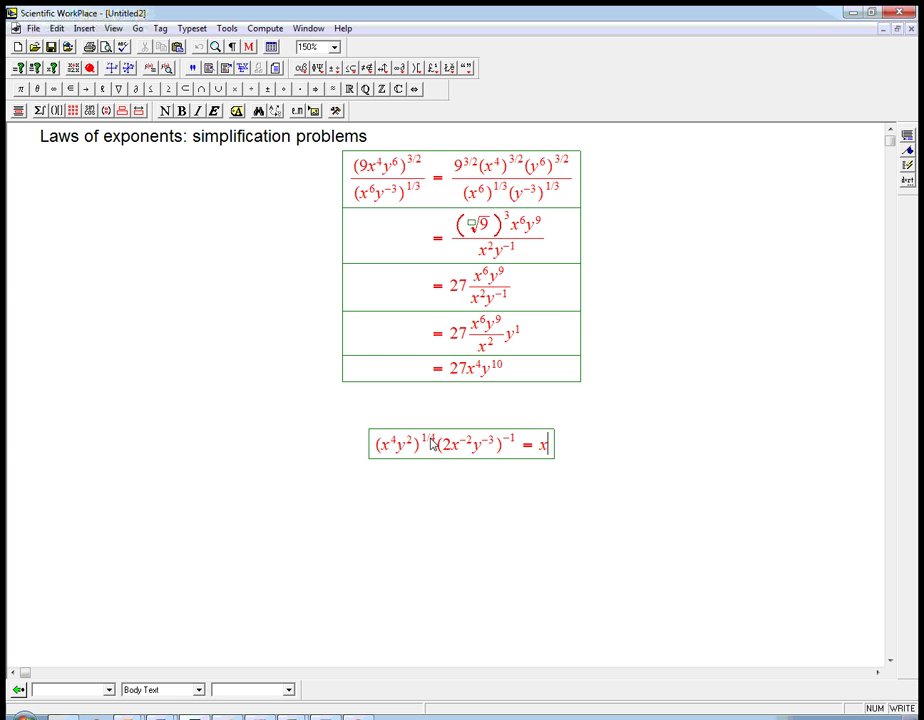
{"action": "type", "text": "y"}
{"action": "key", "text": "ctrl+h"}
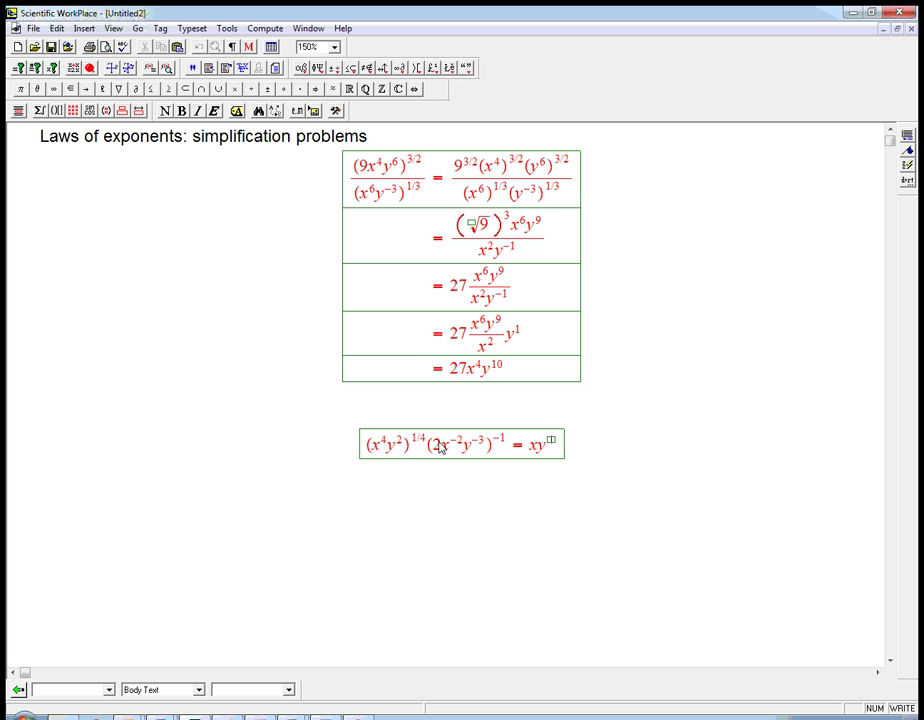
{"action": "type", "text": "1/2"}
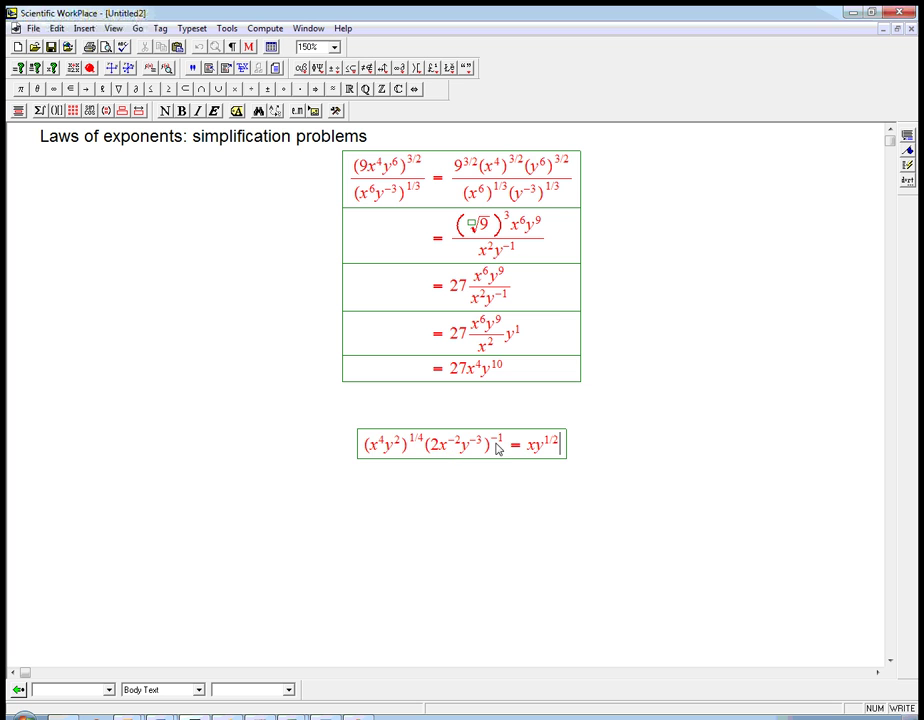
Append 1/2 x^2 y^3 after x y^(1/2) in the second problem's first row, with a multiplication dot before the fraction.
{"action": "key", "text": "ctrl+f"}
{"action": "type", "text": "1"}
{"action": "key", "text": "Tab"}
{"action": "type", "text": "2"}
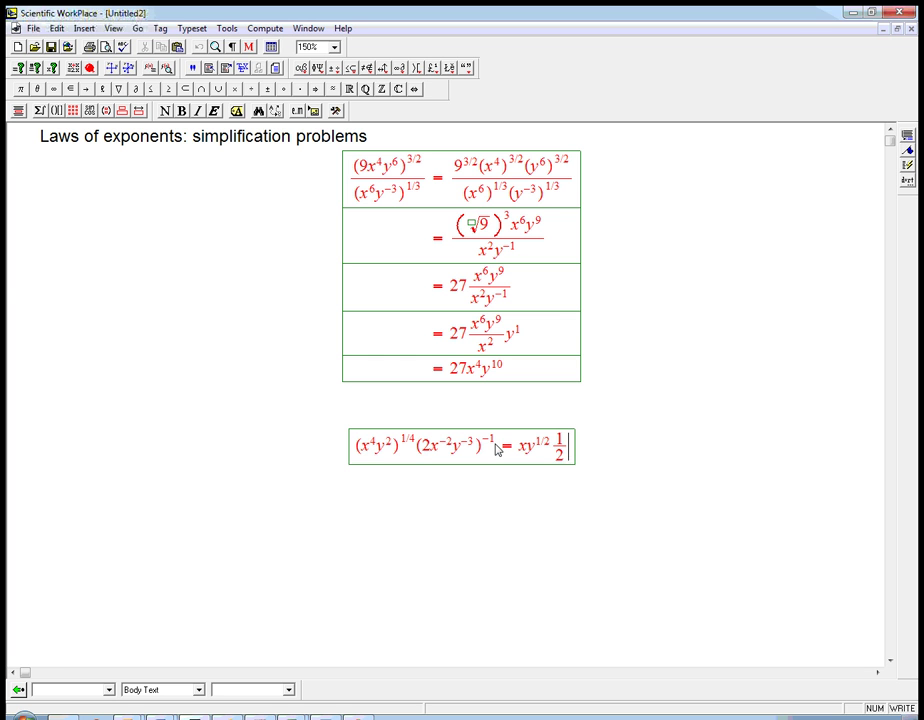
{"action": "type", "text": "x"}
{"action": "key", "text": "ctrl+h"}
{"action": "type", "text": "2"}
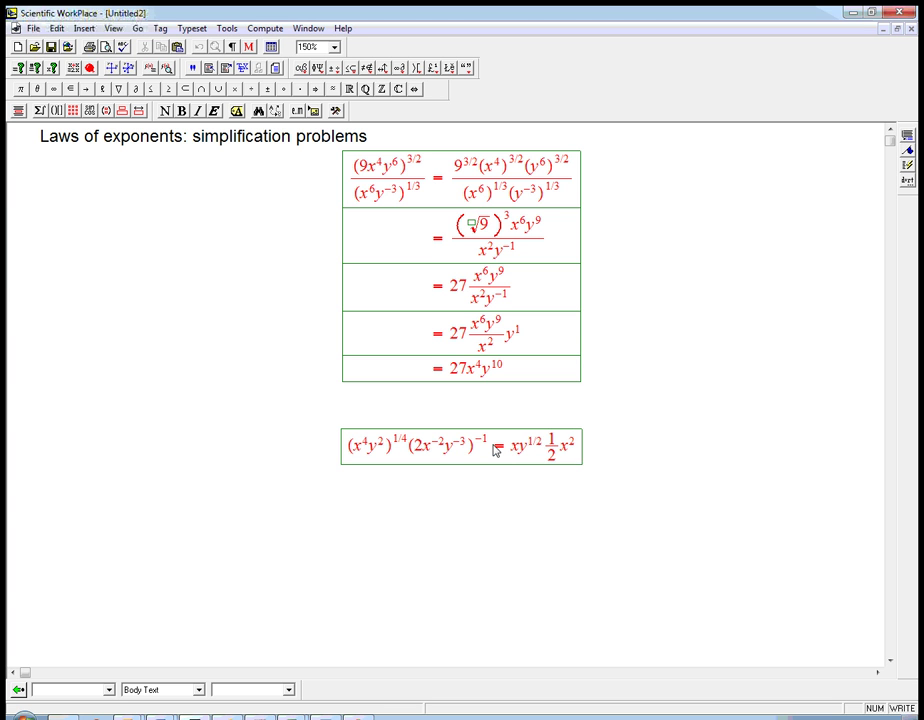
{"action": "type", "text": "y"}
{"action": "key", "text": "ctrl+h"}
{"action": "type", "text": "3"}
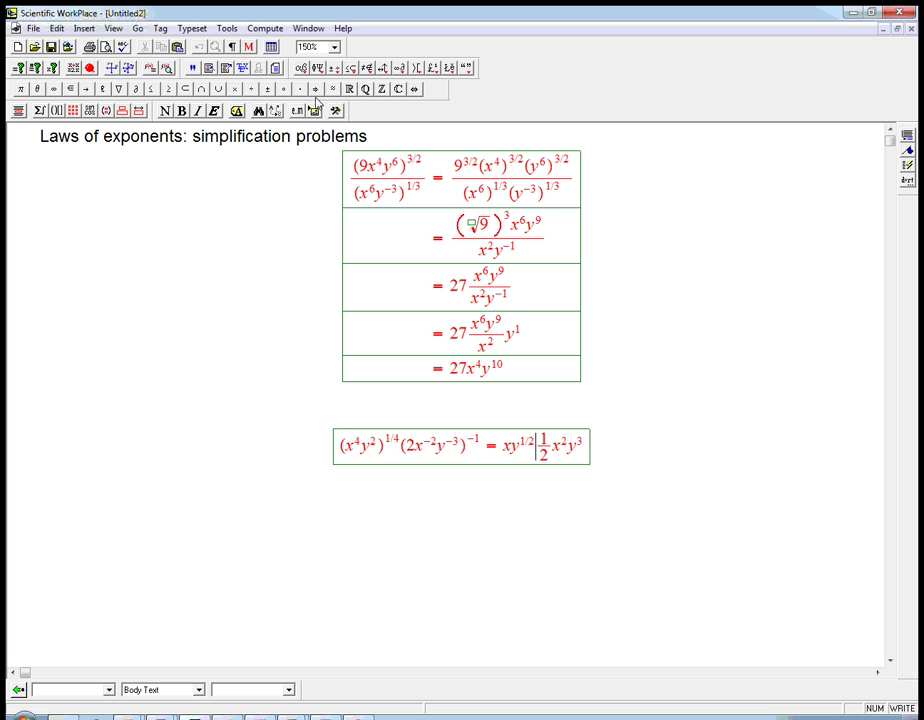
{"action": "left_click", "coordinate": [304, 90]}
{"action": "left_click", "coordinate": [594, 452]}
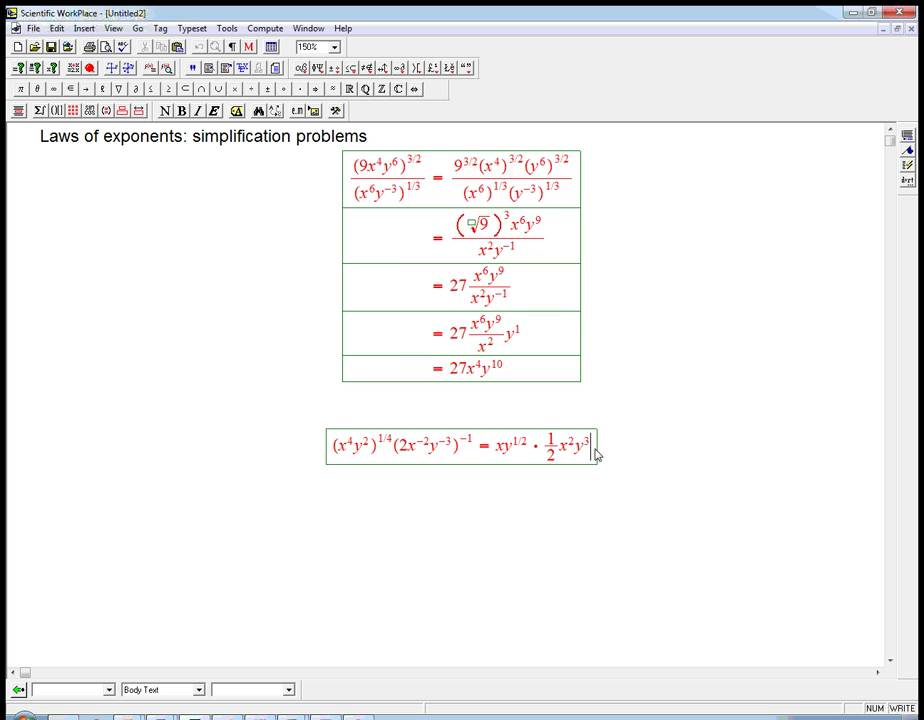
Add a second row starting with = 1/2 and give x an explicit exponent of 1 in the first row's x y^(1/2).
{"action": "key", "text": "Return"}
{"action": "type", "text": "="}
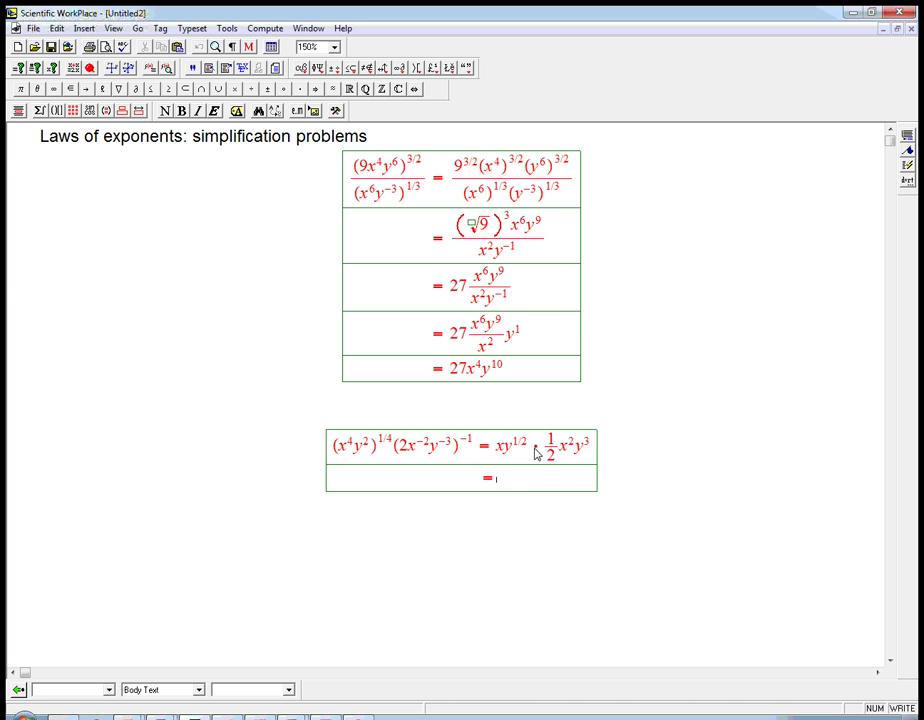
{"action": "key", "text": "ctrl+f"}
{"action": "type", "text": "1"}
{"action": "key", "text": "Tab"}
{"action": "type", "text": "2"}
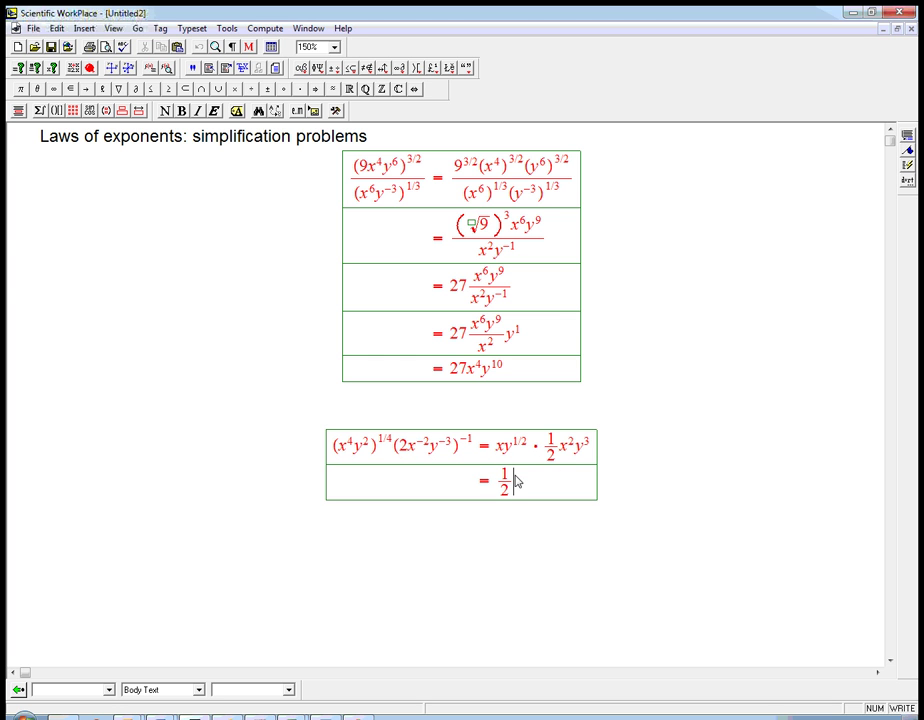
{"action": "key", "text": "ctrl+h"}
{"action": "type", "text": "1"}
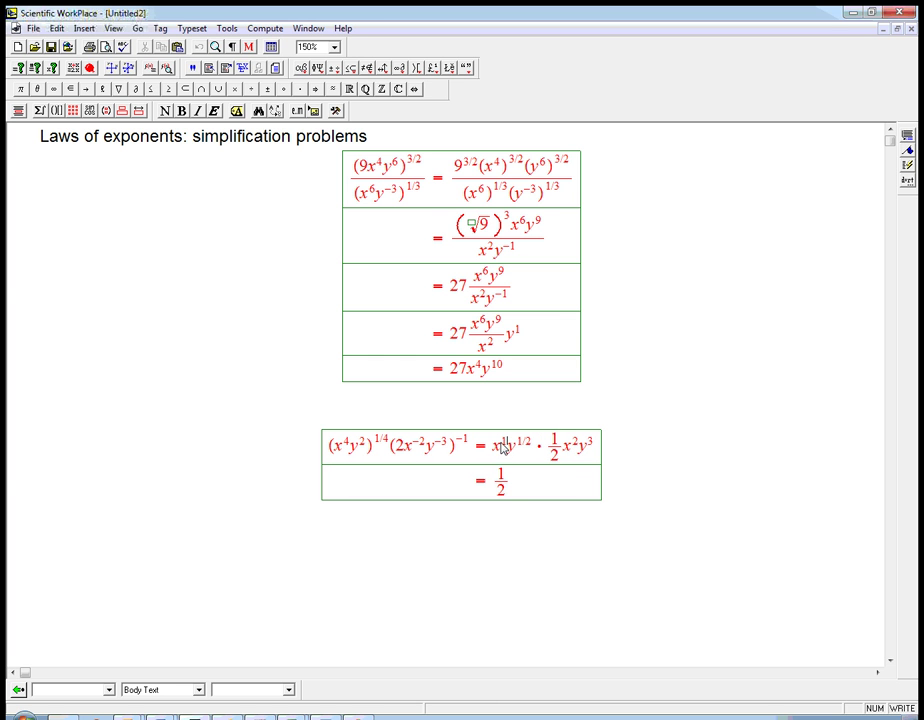
Complete the second row's expression after 1/2 with x^3 y^(7/2).
{"action": "key", "text": "ctrl+h"}
{"action": "type", "text": "3"}
{"action": "key", "text": "Right"}
{"action": "type", "text": "y"}
{"action": "key", "text": "ctrl+h"}
Add a third row to the second problem reading = 1/2 x^3.
{"action": "key", "text": "Return"}
{"action": "type", "text": "="}
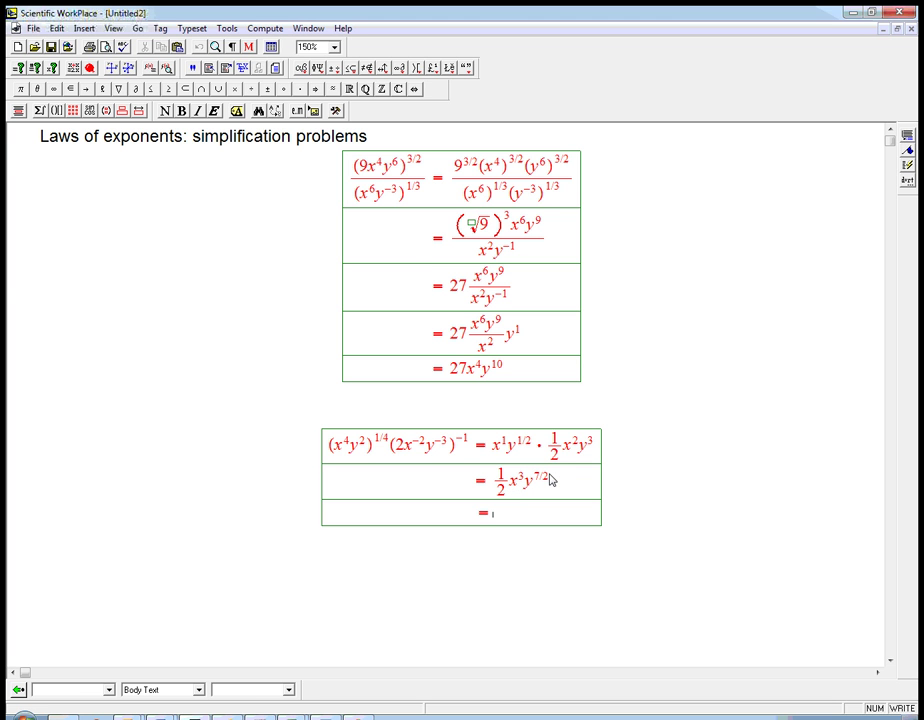
{"action": "key", "text": "ctrl+f"}
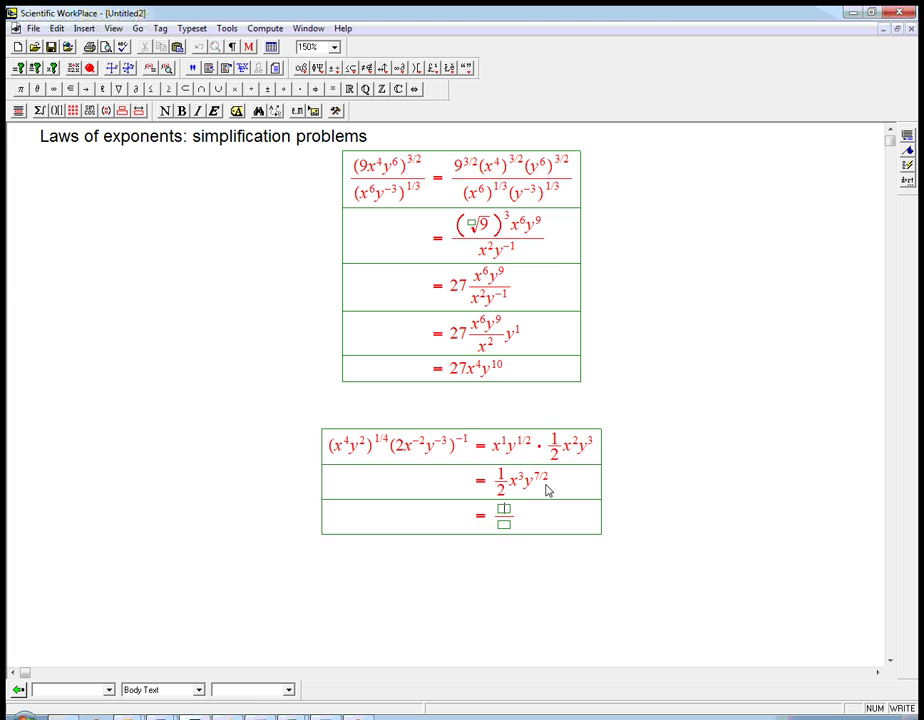
{"action": "type", "text": "1"}
{"action": "key", "text": "Tab"}
{"action": "type", "text": "2"}
{"action": "key", "text": "Right"}
{"action": "type", "text": "x"}
{"action": "key", "text": "ctrl+h"}
{"action": "type", "text": "3"}
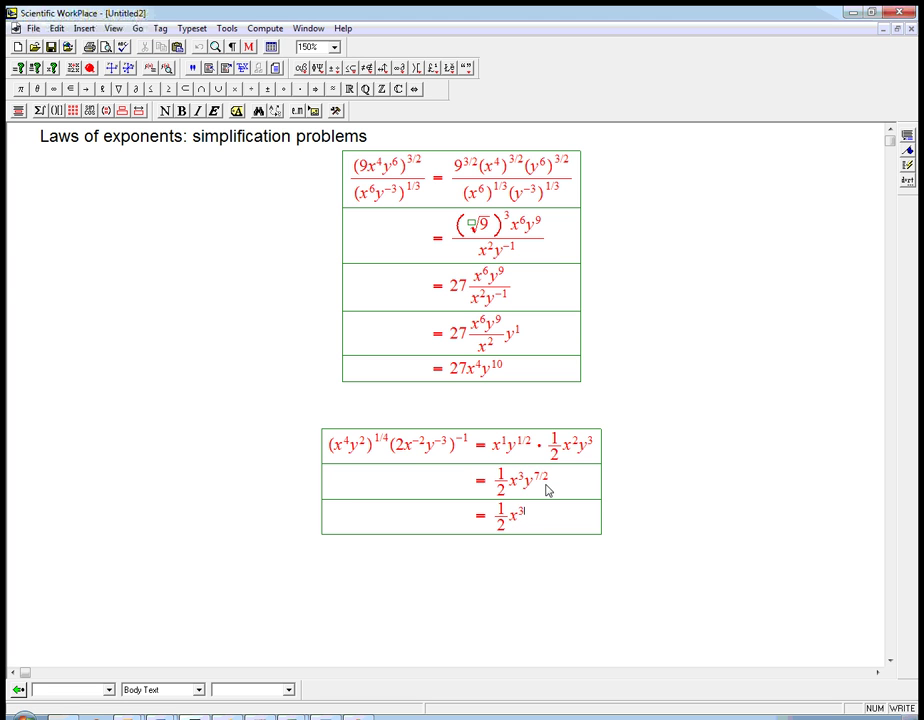
Append the radical of y^7 after x^3 in the third row.
{"action": "key", "text": "Right"}
{"action": "key", "text": "ctrl+r"}
{"action": "type", "text": "y"}
{"action": "key", "text": "ctrl+h"}
{"action": "type", "text": "7"}
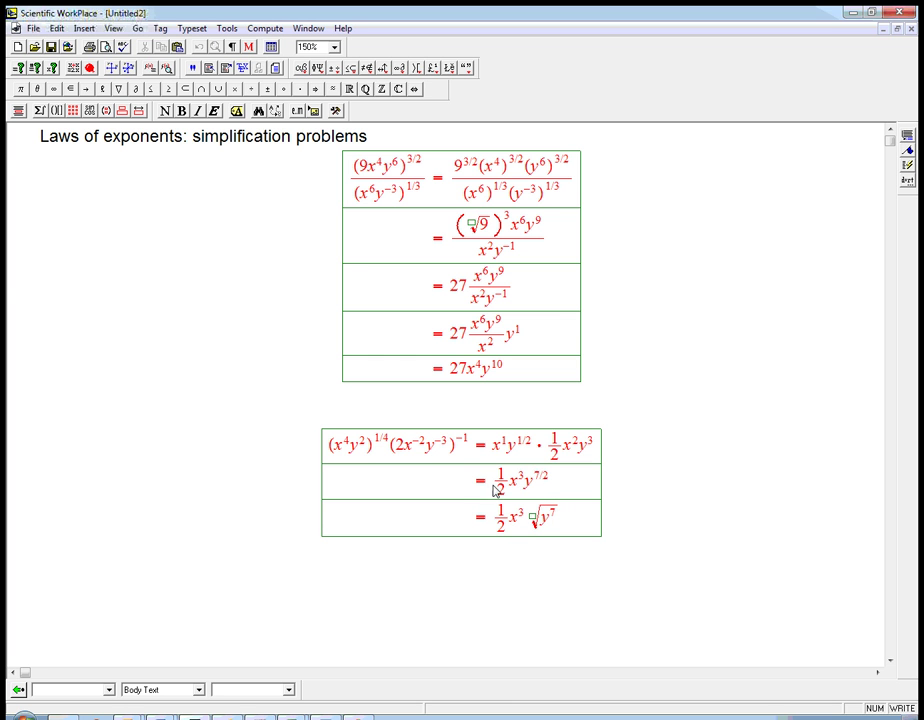
{"action": "left_click_drag", "start_coordinate": [499, 489], "coordinate": [553, 490]}
{"action": "left_click", "coordinate": [558, 490]}
{"action": "left_click", "coordinate": [560, 530]}
Add a fourth row with an equals sign and a fraction whose numerator is a copy of the original factor (x^4 y^2)^(1/4).
{"action": "key", "text": "Return"}
{"action": "type", "text": "="}
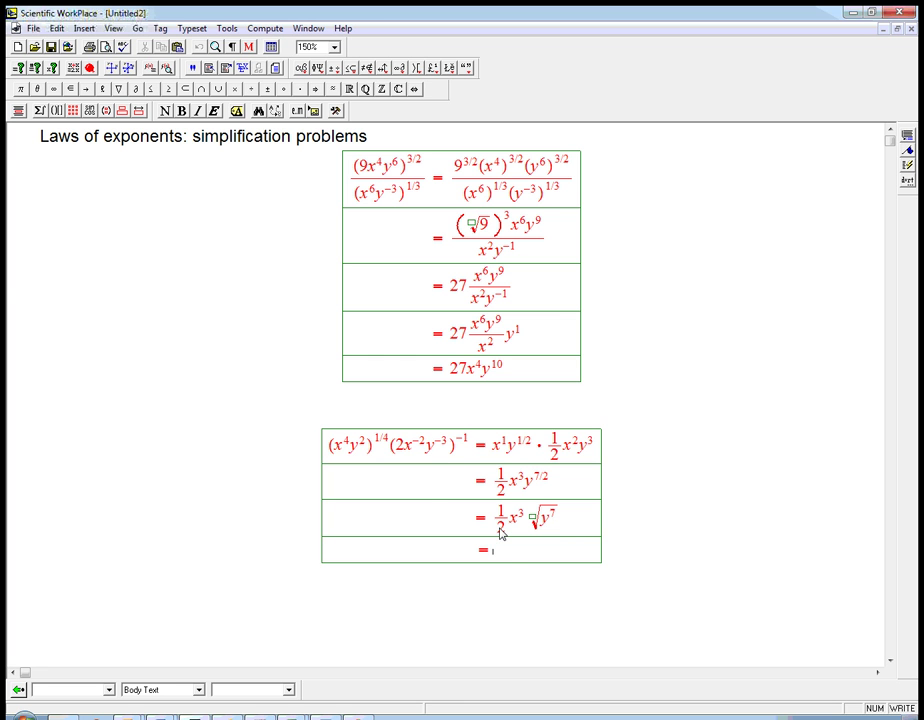
{"action": "key", "text": "ctrl+f"}
{"action": "left_click_drag", "start_coordinate": [330, 447], "coordinate": [385, 452]}
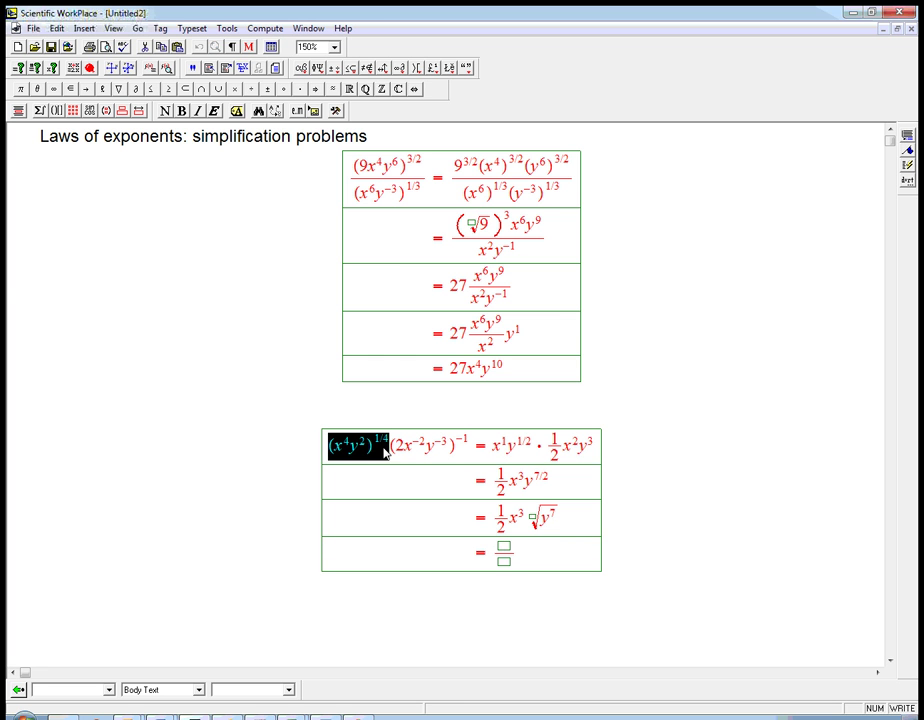
{"action": "key", "text": "ctrl+c"}
{"action": "left_click", "coordinate": [503, 547]}
{"action": "key", "text": "ctrl+v"}
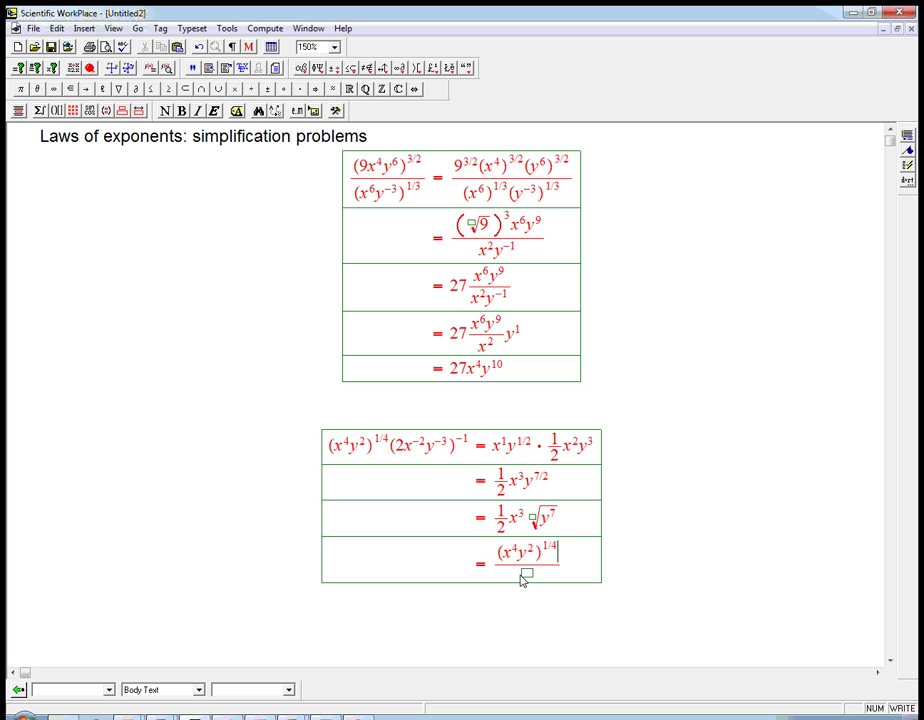
Copy the original factor 2x^-2 y^-3 into the fourth row's denominator and remove its parentheses.
{"action": "left_click", "coordinate": [397, 455]}
{"action": "left_click_drag", "start_coordinate": [395, 455], "coordinate": [424, 455]}
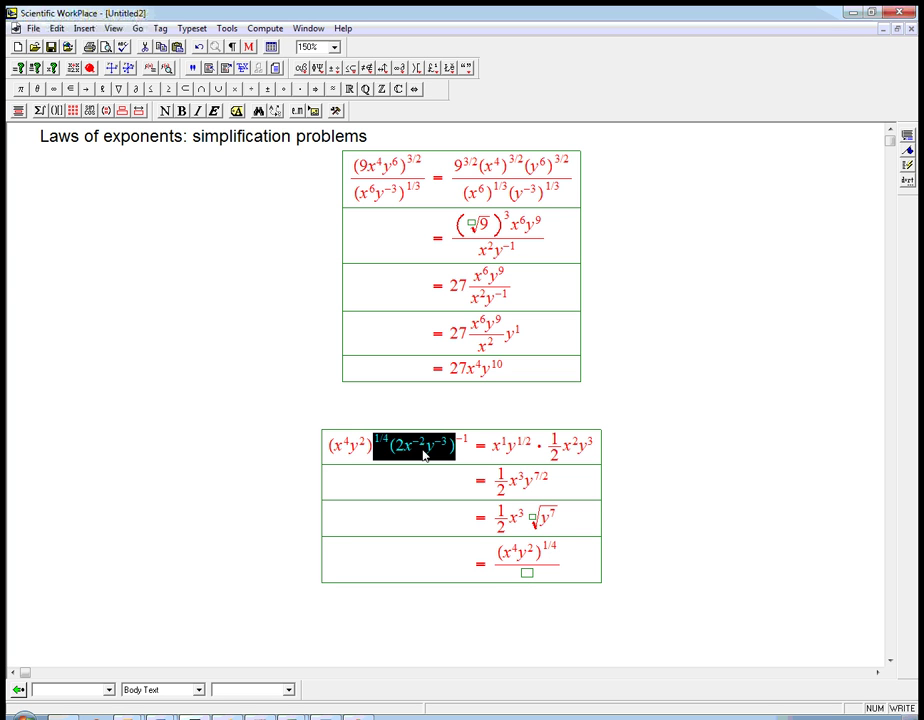
{"action": "left_click", "coordinate": [424, 455]}
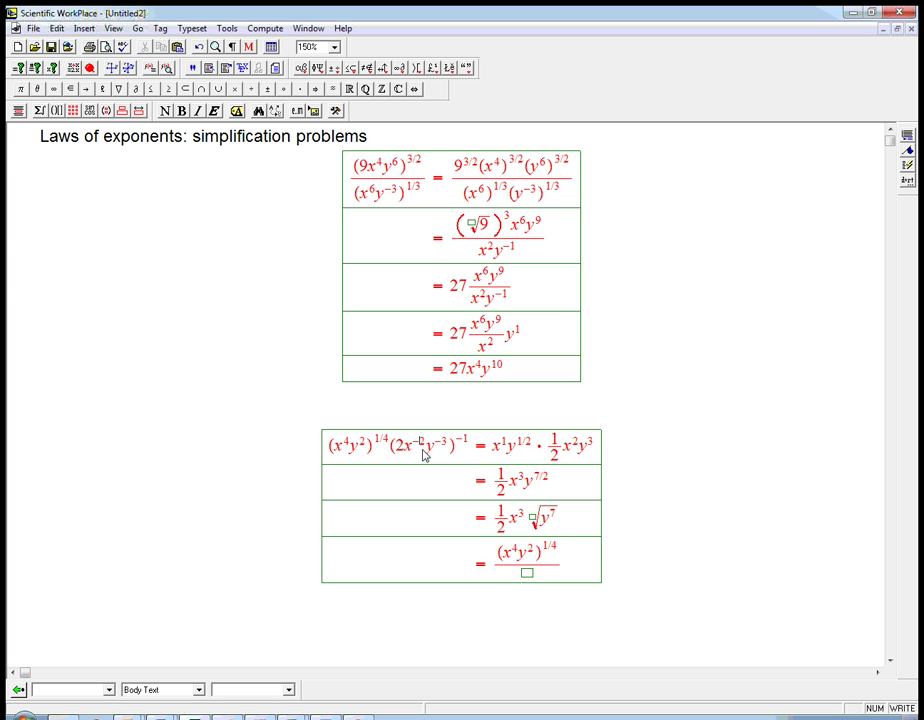
{"action": "double_click", "coordinate": [424, 455]}
{"action": "key", "text": "ctrl+c"}
{"action": "left_click", "coordinate": [527, 573]}
{"action": "key", "text": "ctrl+v"}
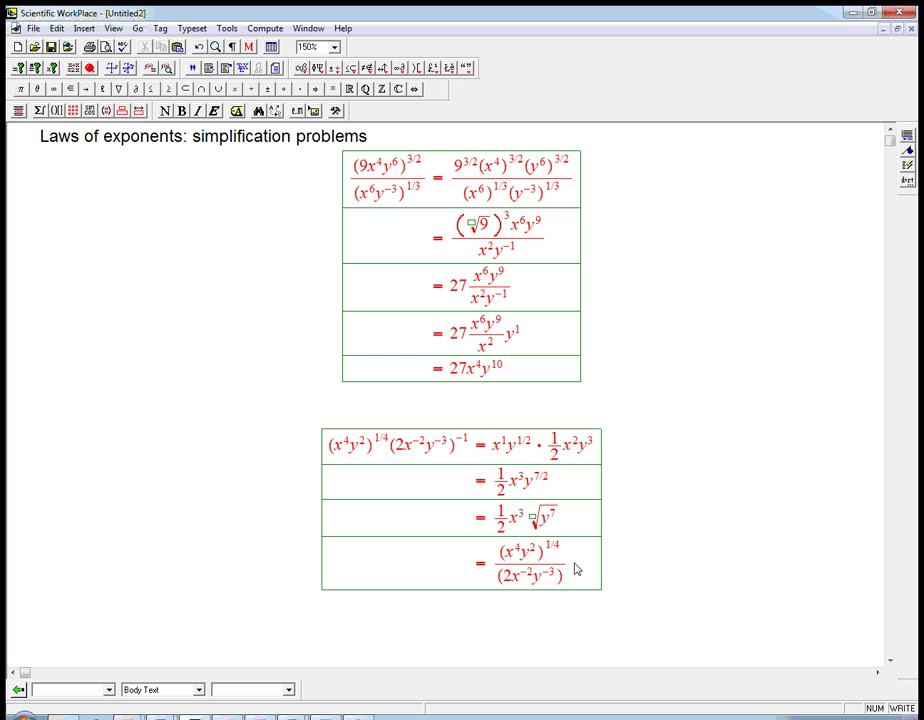
{"action": "key", "text": "BackSpace"}
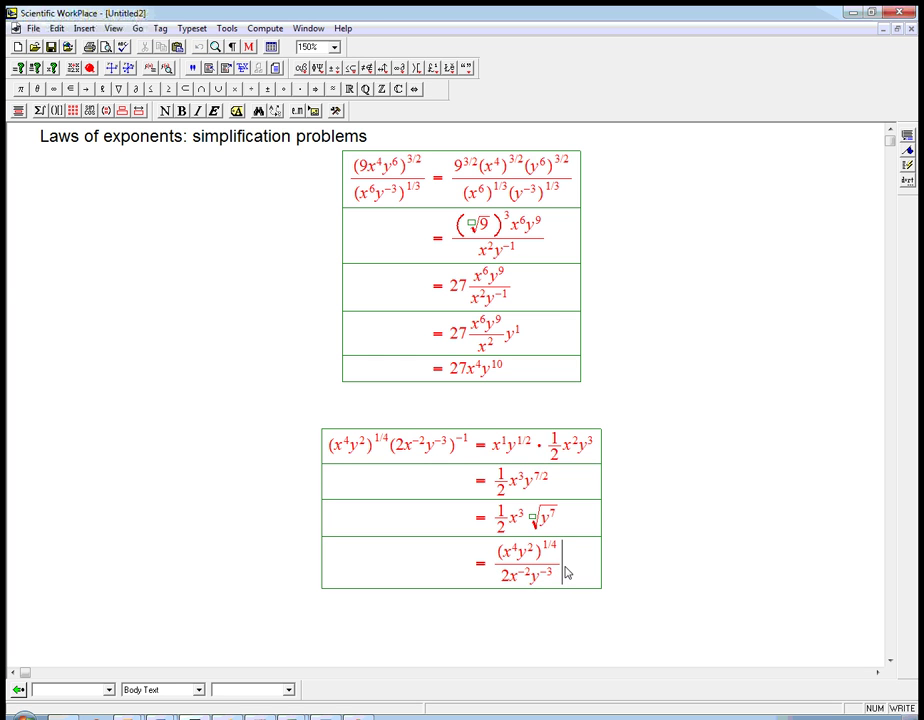
Add a fifth row to the second problem starting with = 1/2.
{"action": "key", "text": "Return"}
{"action": "type", "text": "="}
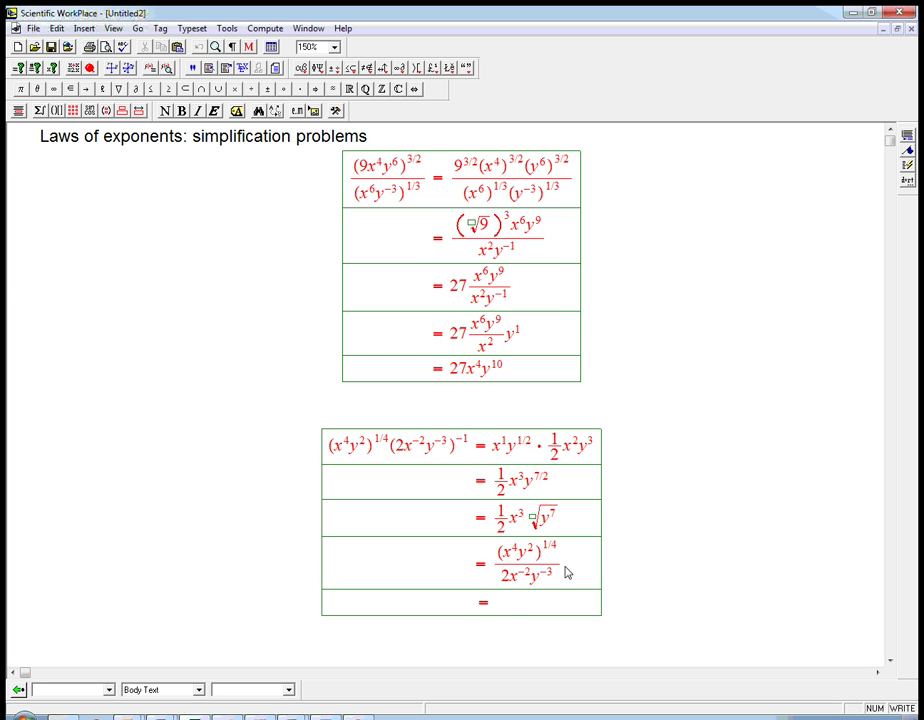
{"action": "key", "text": "ctrl+f"}
{"action": "type", "text": "1"}
{"action": "key", "text": "Tab"}
{"action": "type", "text": "2"}
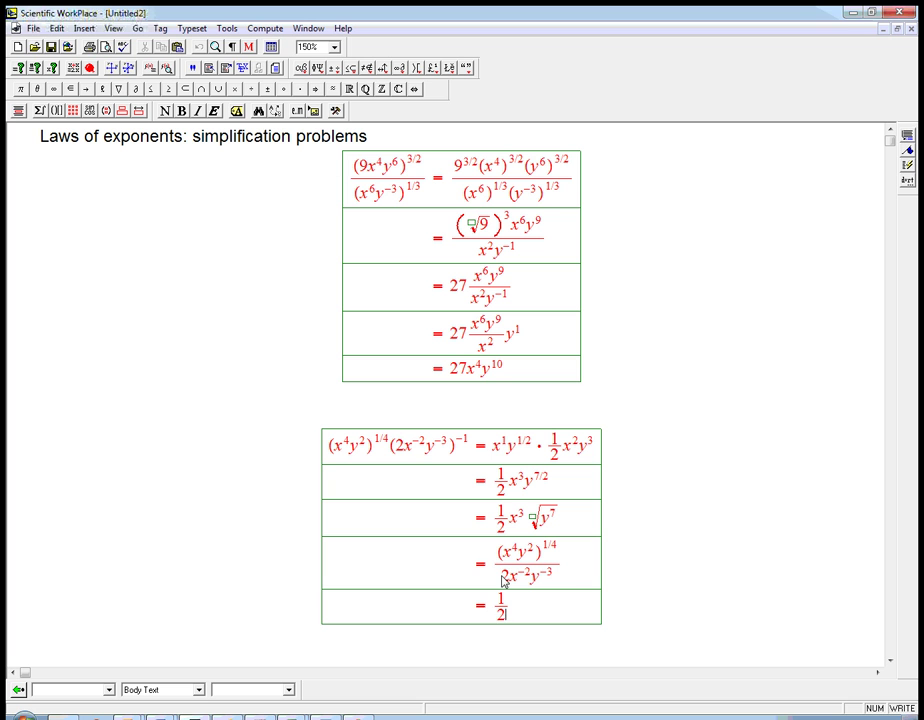
Insert a second fraction after 1/2 in the fifth row with the numerator x y^(1/2).
{"action": "left_click", "coordinate": [512, 615]}
{"action": "key", "text": "ctrl+f"}
{"action": "type", "text": "xy^11/"}
{"action": "key", "text": "ctrl+h"}
{"action": "type", "text": "1/2"}
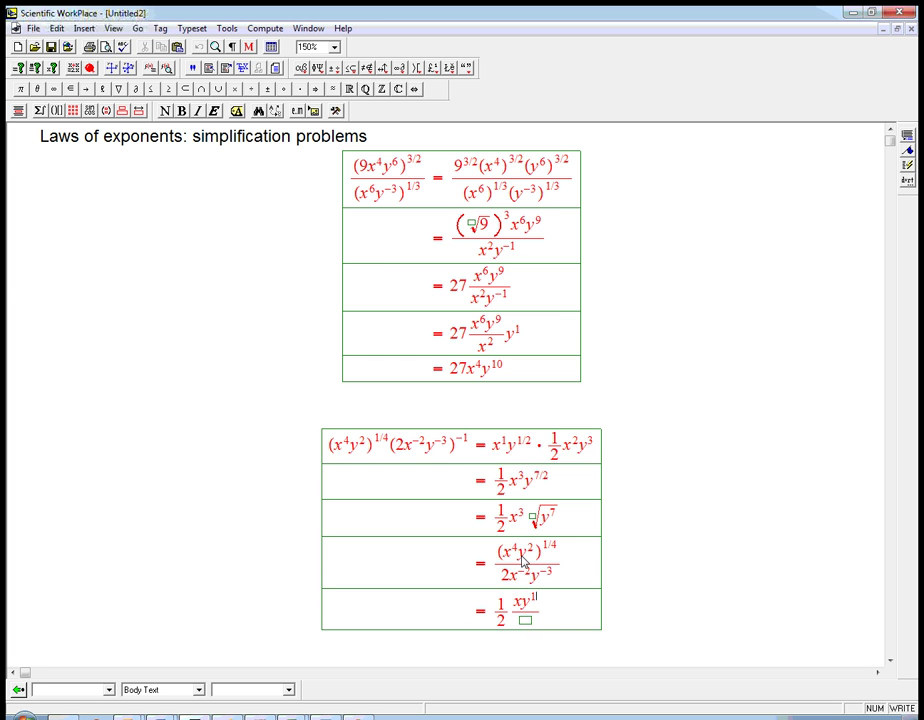
Fill the new fraction's denominator in the fifth row with x^-2 y^-3.
{"action": "key", "text": "Tab"}
{"action": "type", "text": "x"}
{"action": "key", "text": "ctrl+h"}
{"action": "type", "text": "2)/x^2"}
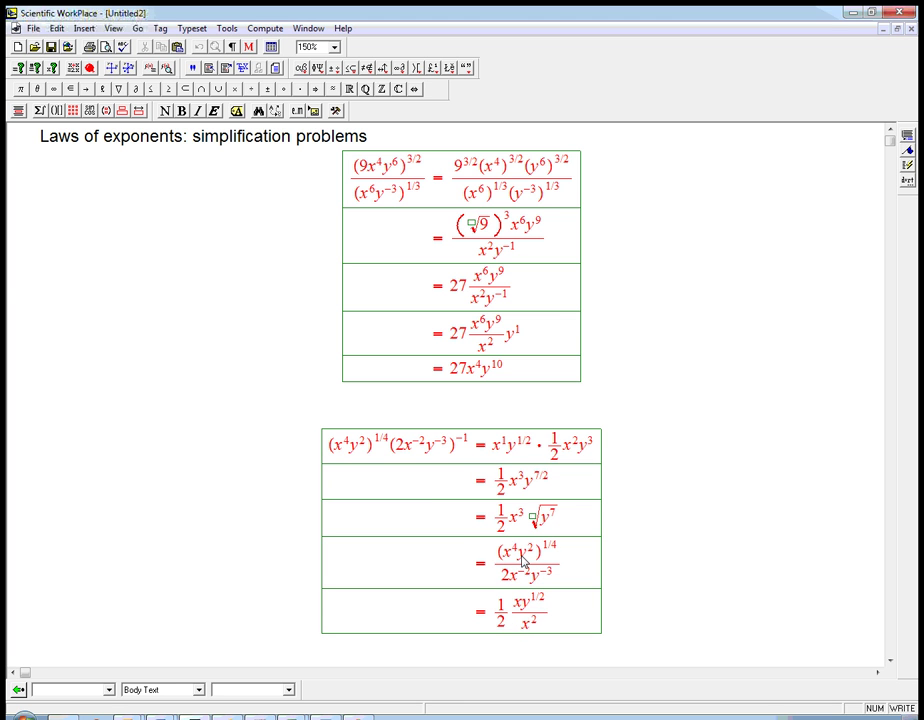
{"action": "key", "text": "BackSpace"}
{"action": "type", "text": "-2"}
{"action": "key", "text": "Right"}
{"action": "type", "text": "y"}
{"action": "key", "text": "ctrl+h"}
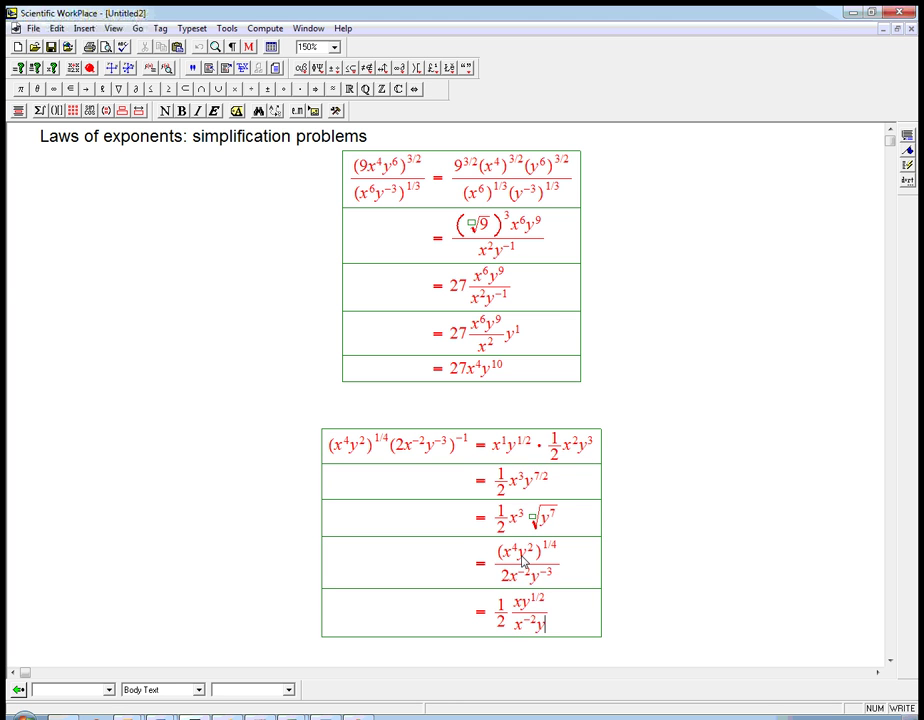
{"action": "type", "text": "-3"}
Add a sixth row below the x y^(1/2) over x^-2 y^-3 row, starting with = 1/2.
{"action": "key", "text": "Return"}
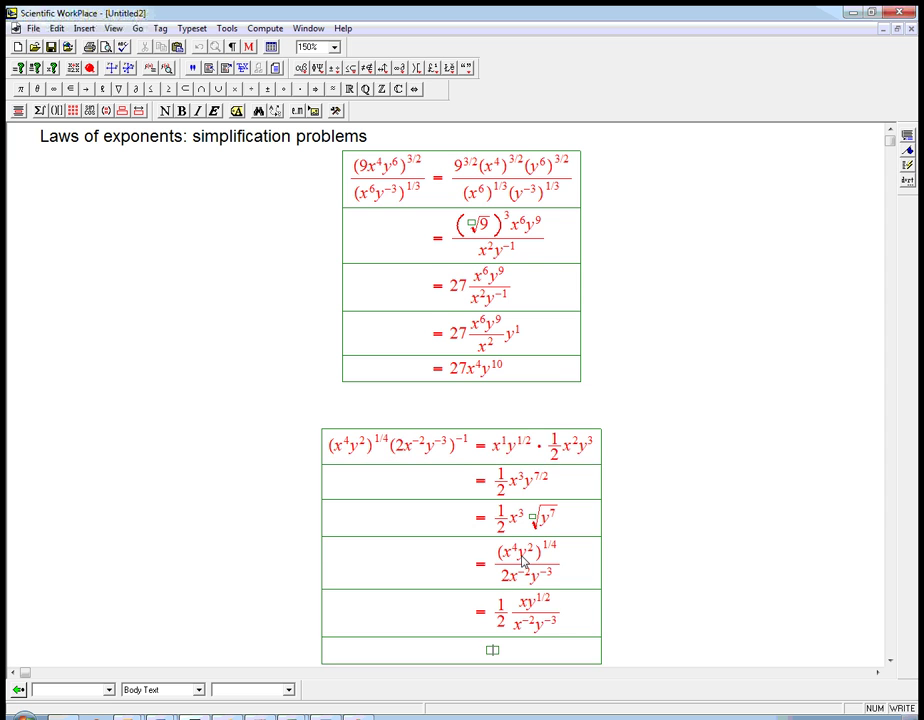
{"action": "type", "text": "="}
{"action": "key", "text": "ctrl+f"}
{"action": "type", "text": "1"}
{"action": "key", "text": "Down"}
{"action": "type", "text": "2"}
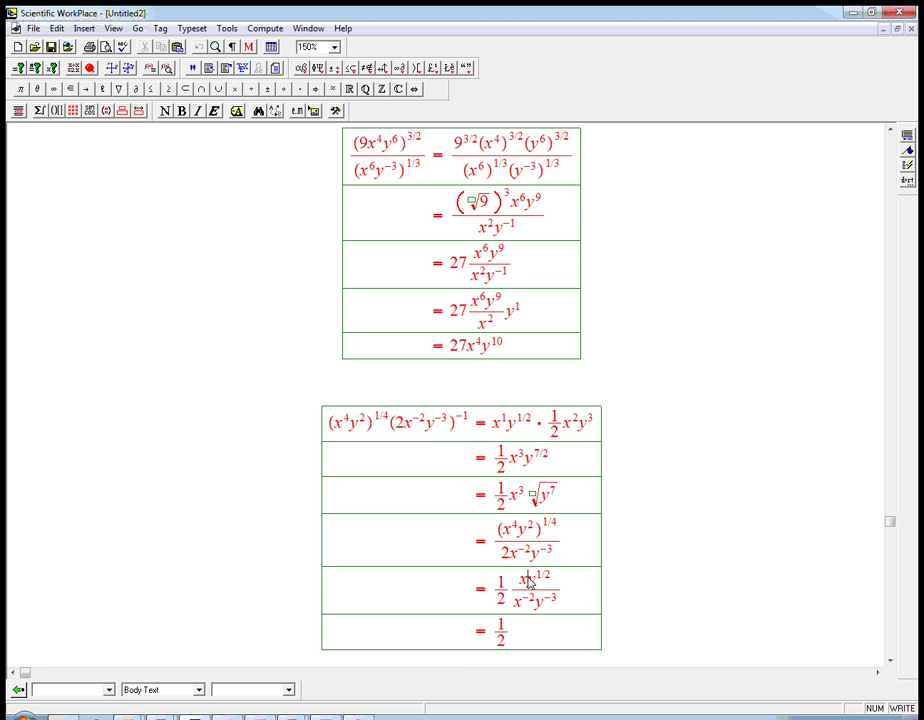
Give x exponent 1 in the fifth row's numerator and complete the last row with x^3 y^(7/2) after 1/2.
{"action": "left_click", "coordinate": [519, 632]}
{"action": "type", "text": "x"}
{"action": "key", "text": "ctrl+h"}
{"action": "type", "text": "3"}
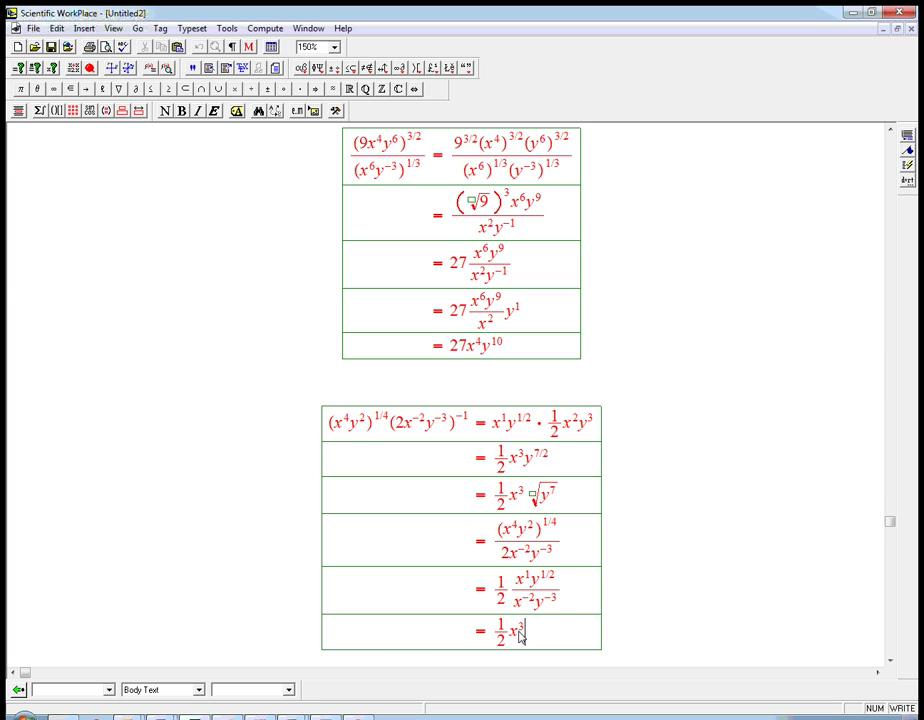
{"action": "key", "text": "Right"}
{"action": "type", "text": "y"}
{"action": "key", "text": "ctrl+h"}
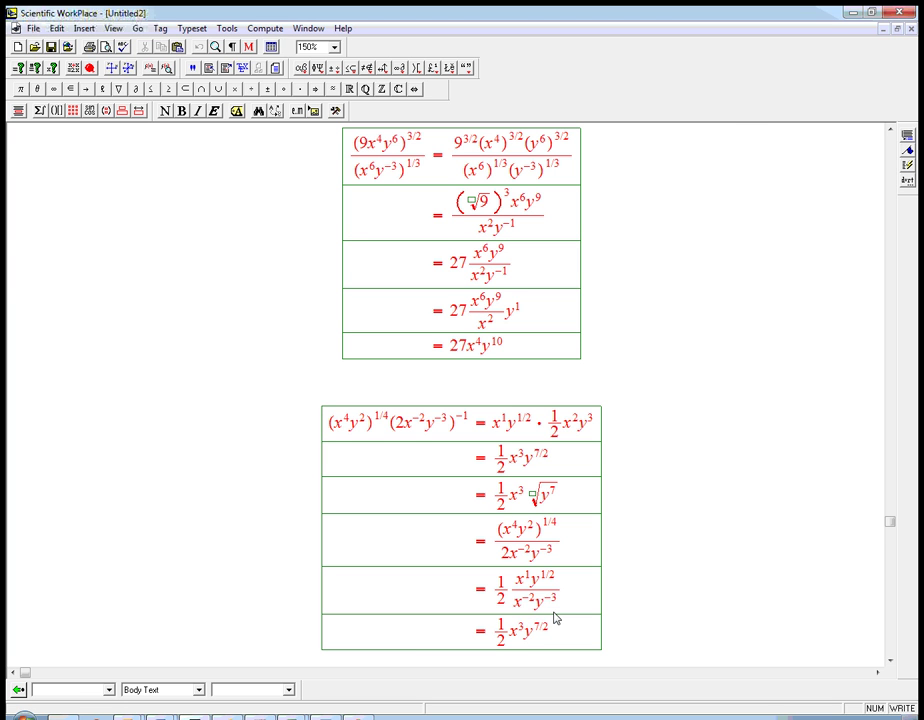